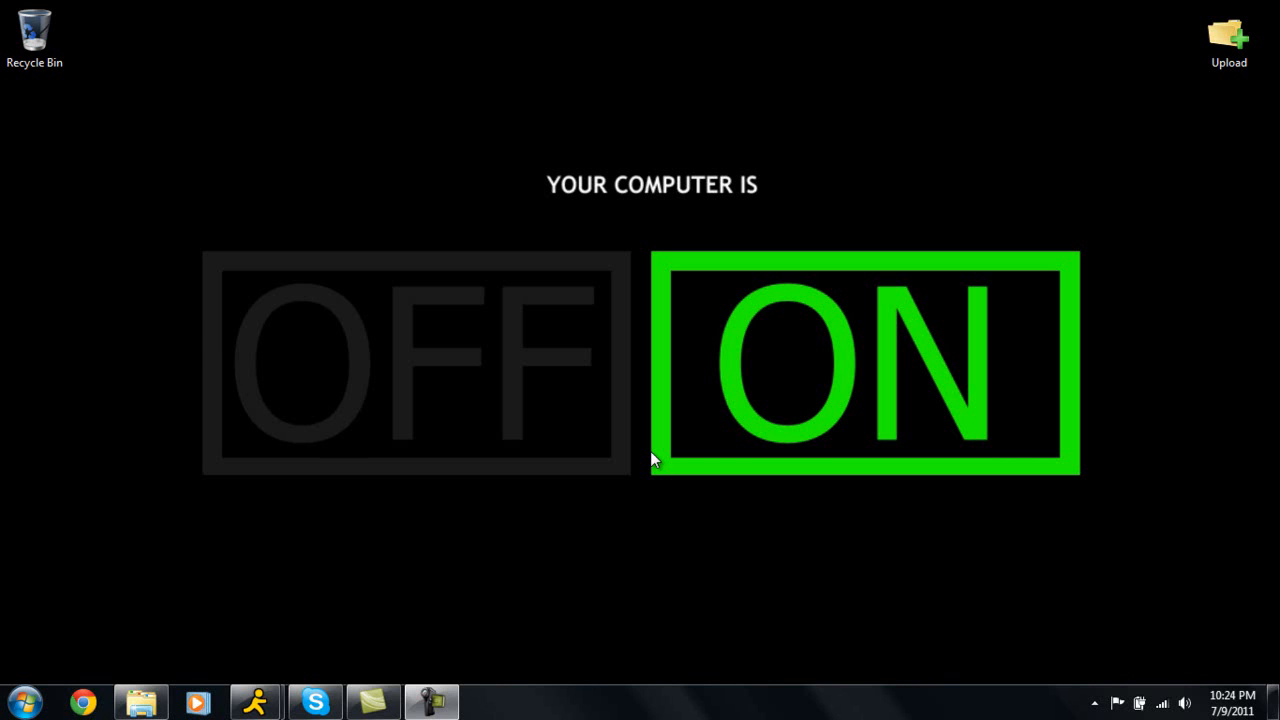
Launch the Terraria Server Client application from its Debug folder and minimize the folder window.
left_click(141, 702)
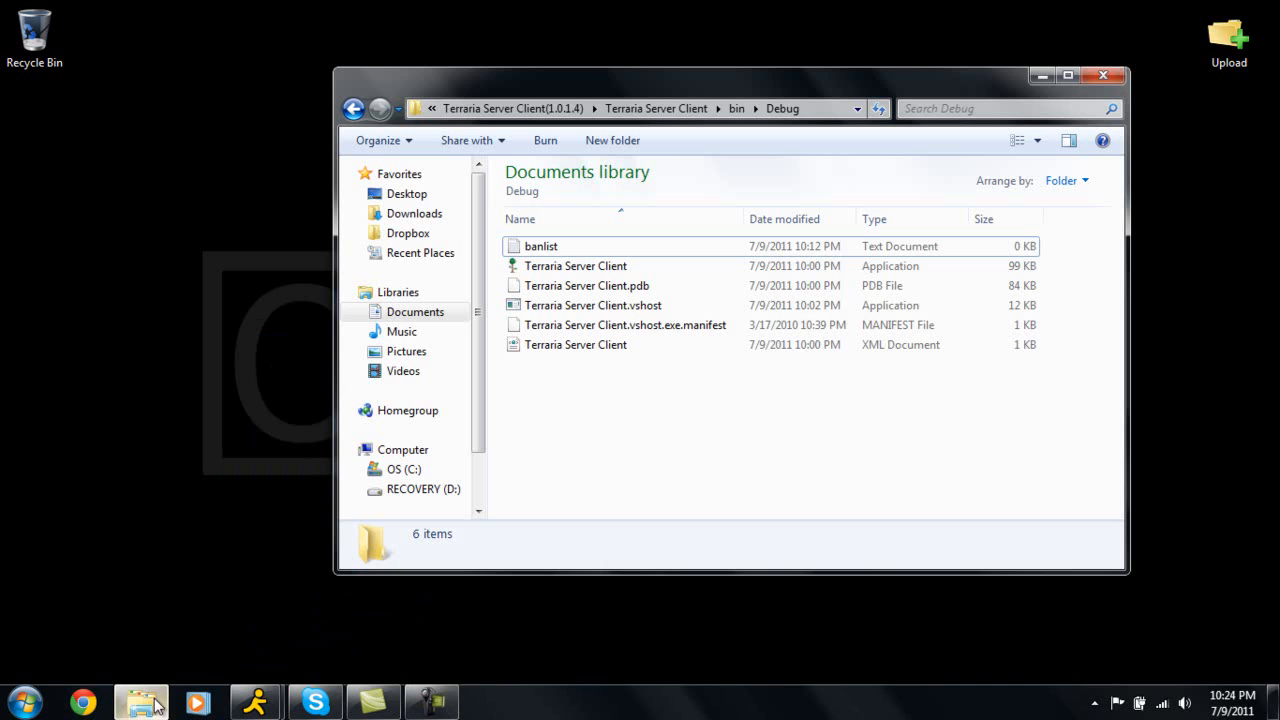
double_click(604, 275)
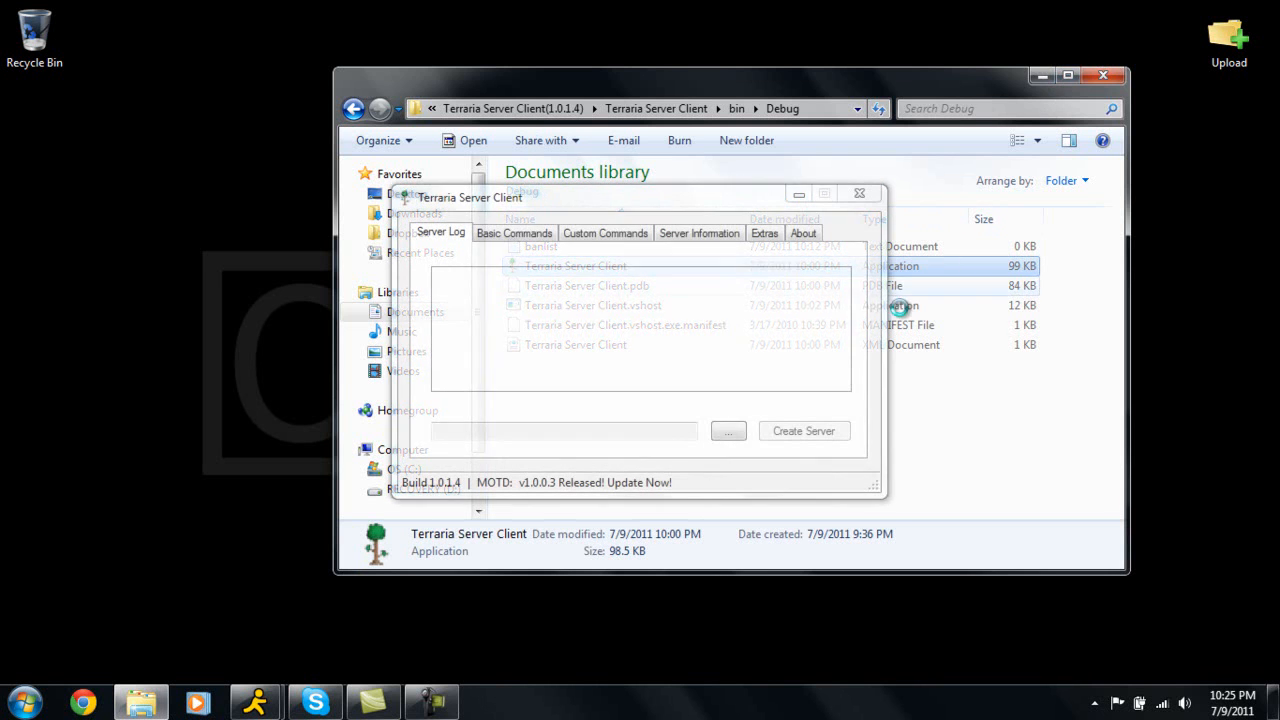
left_click(1047, 78)
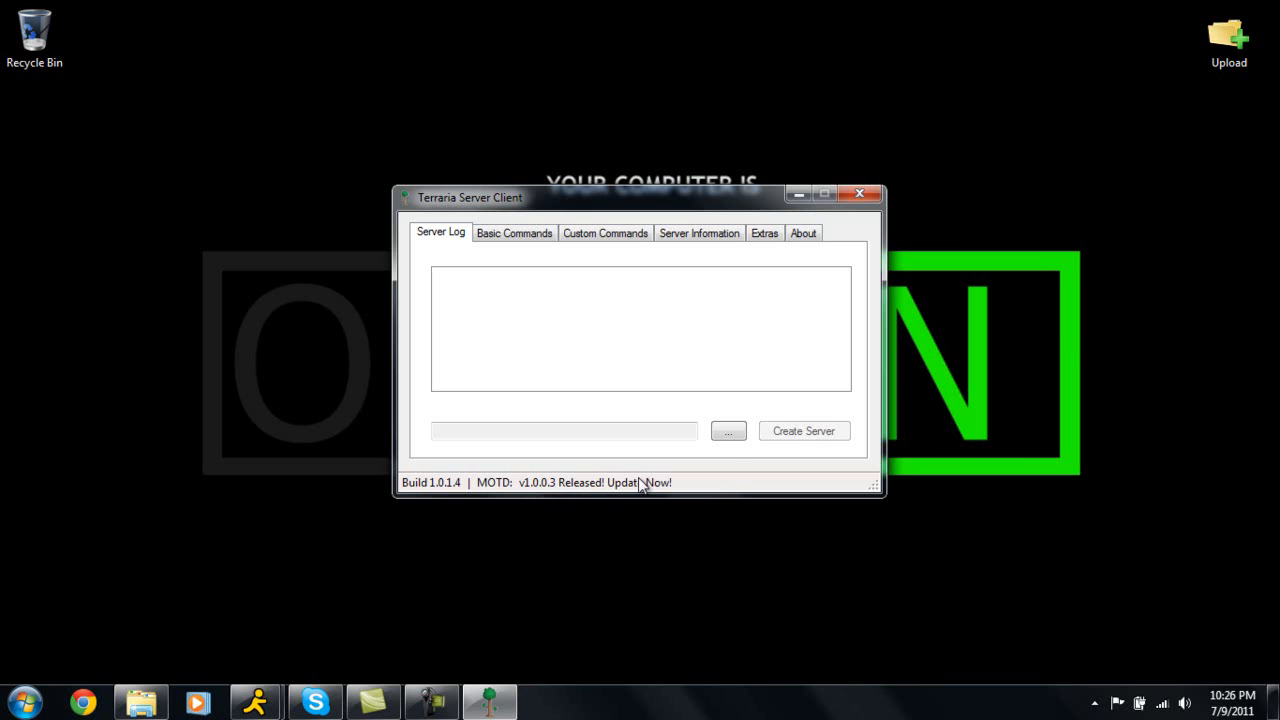
Start browsing for the server executable and open the Terraria Server folder.
left_click(728, 438)
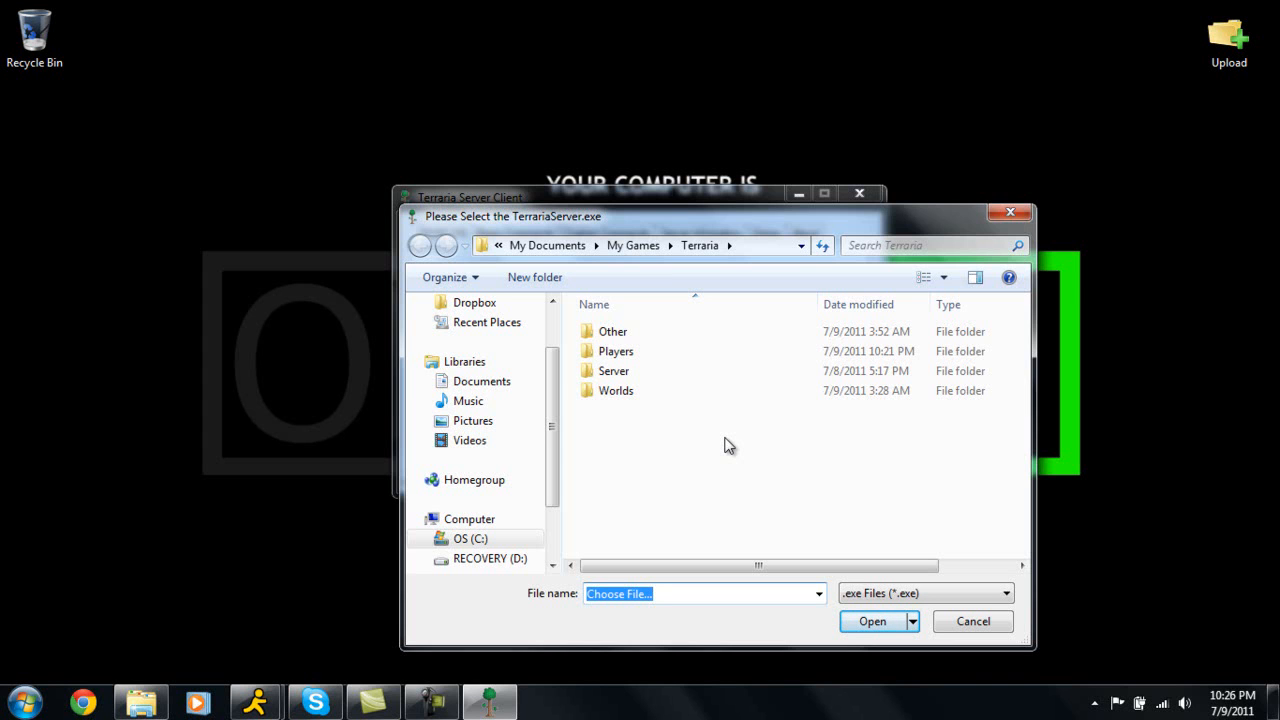
double_click(630, 372)
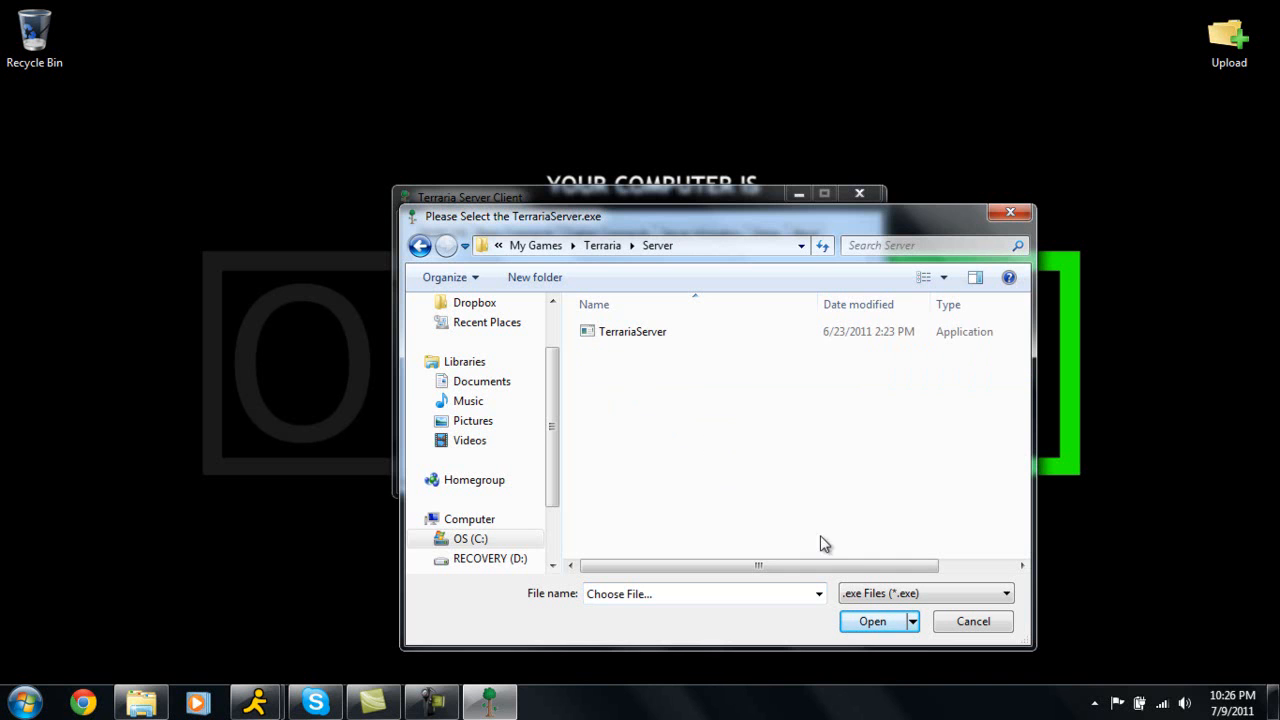
left_click(880, 597)
left_click(870, 625)
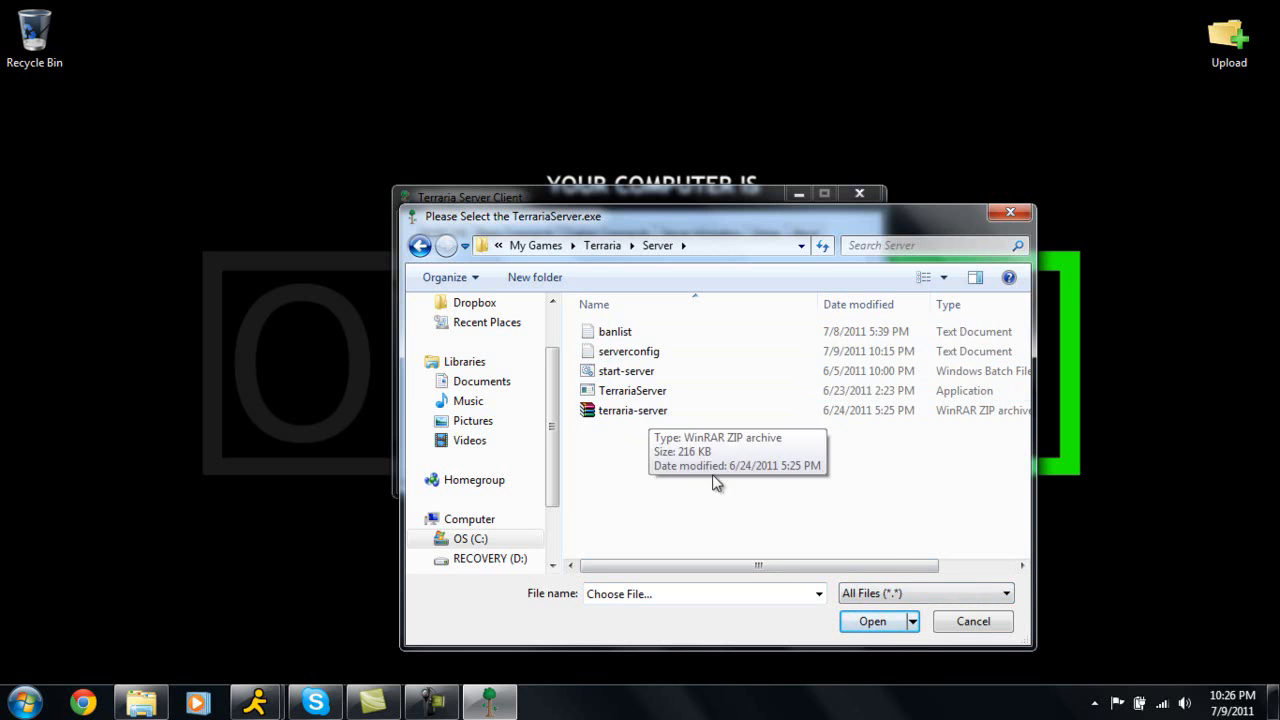
left_click(866, 597)
left_click(866, 609)
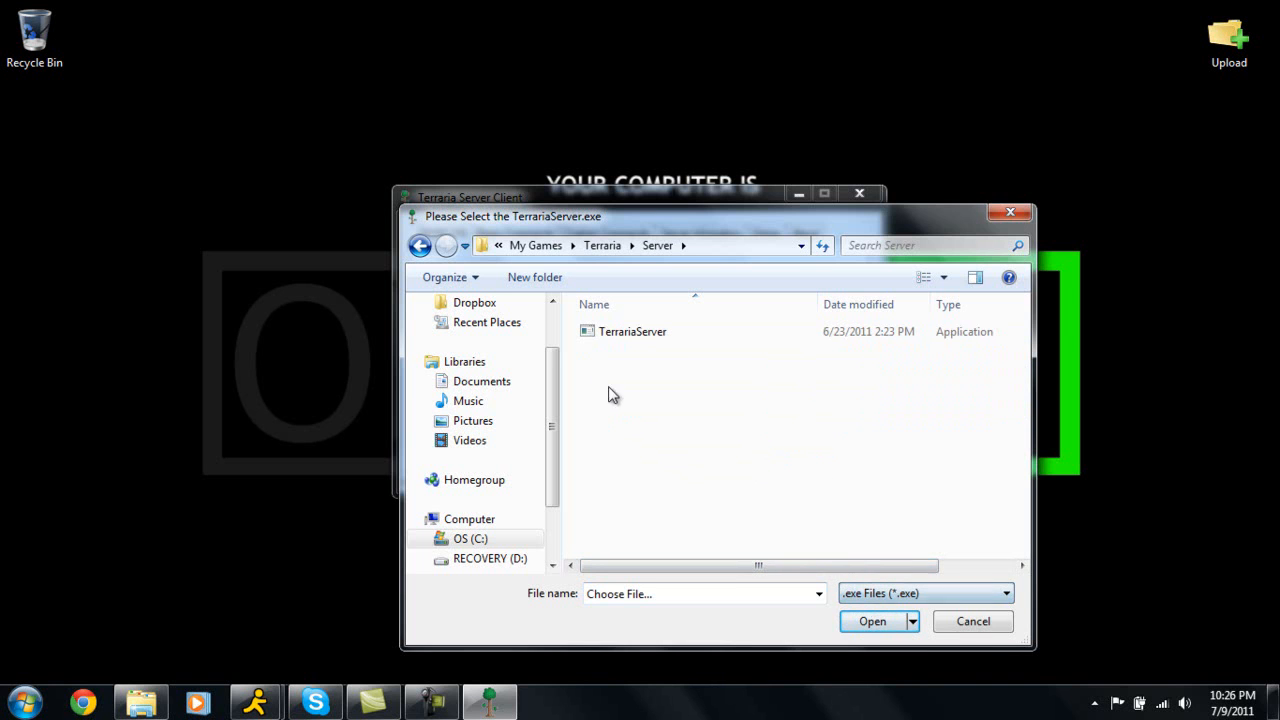
Choose TerrariaServer as the server executable.
left_click(620, 336)
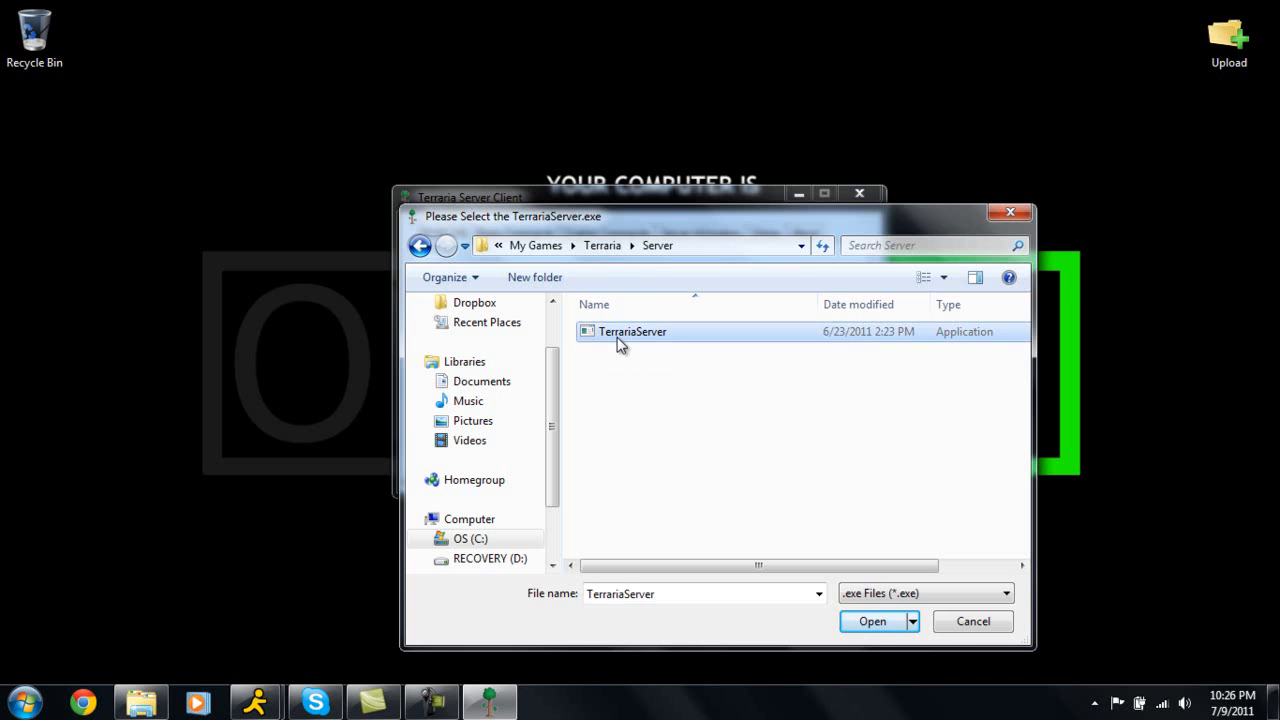
left_click(858, 621)
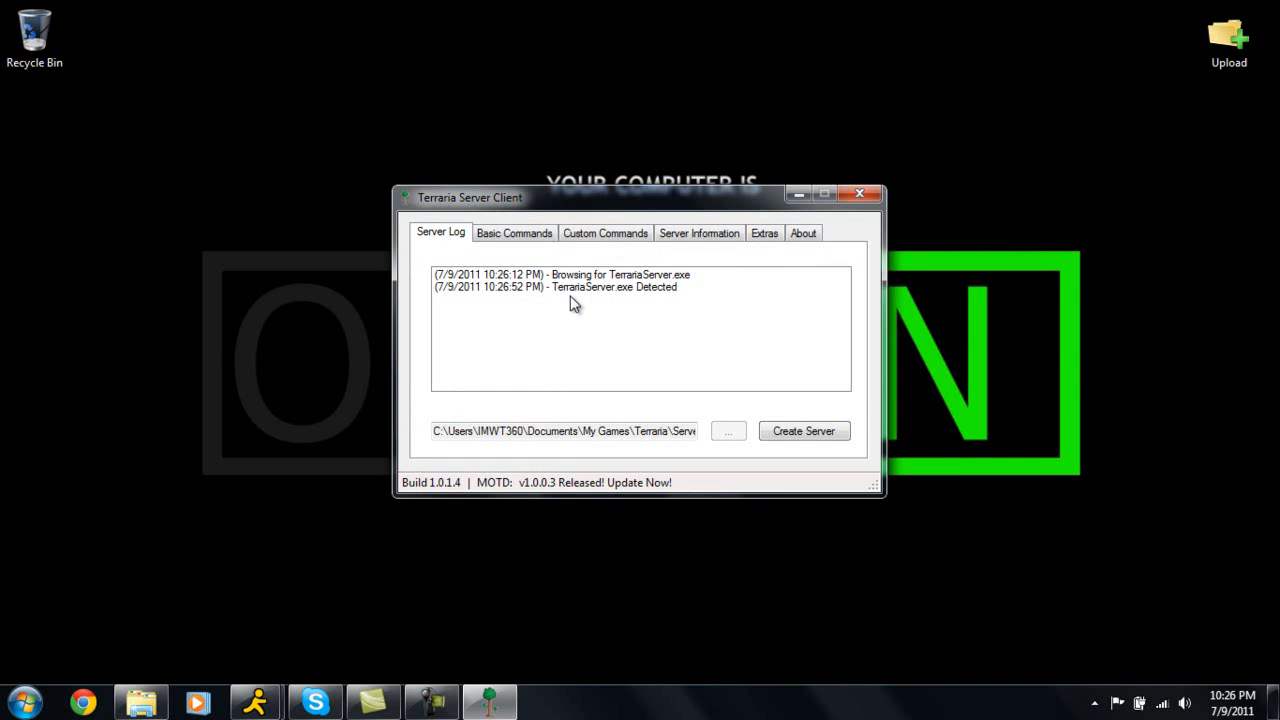
Open the Create Your Server form and set world 2, max players 8 and server port 7777.
left_click(786, 434)
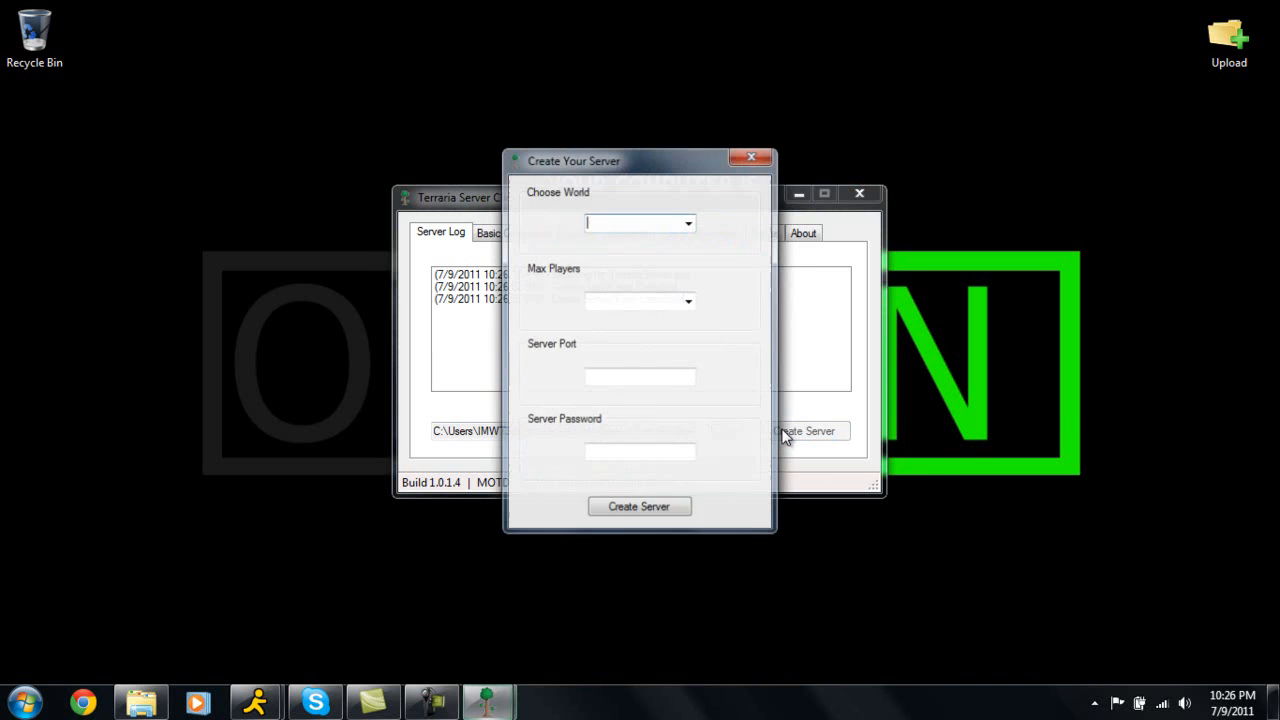
left_click(689, 224)
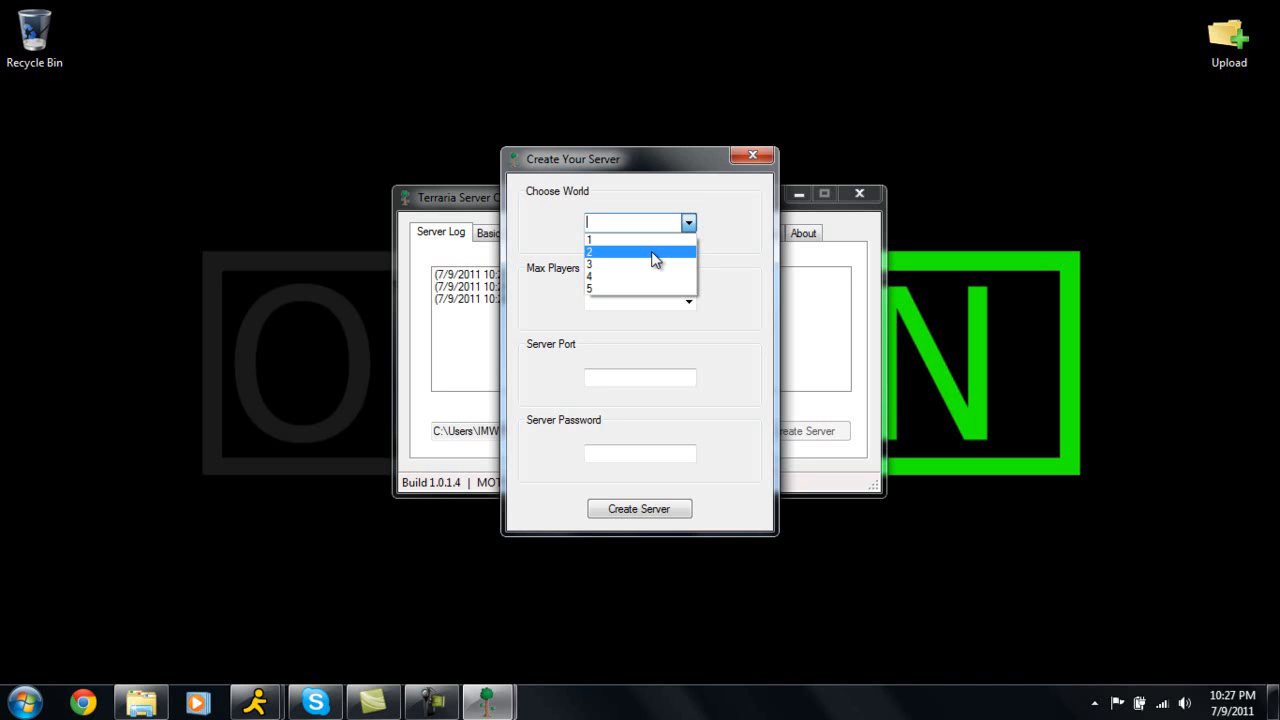
left_click(654, 252)
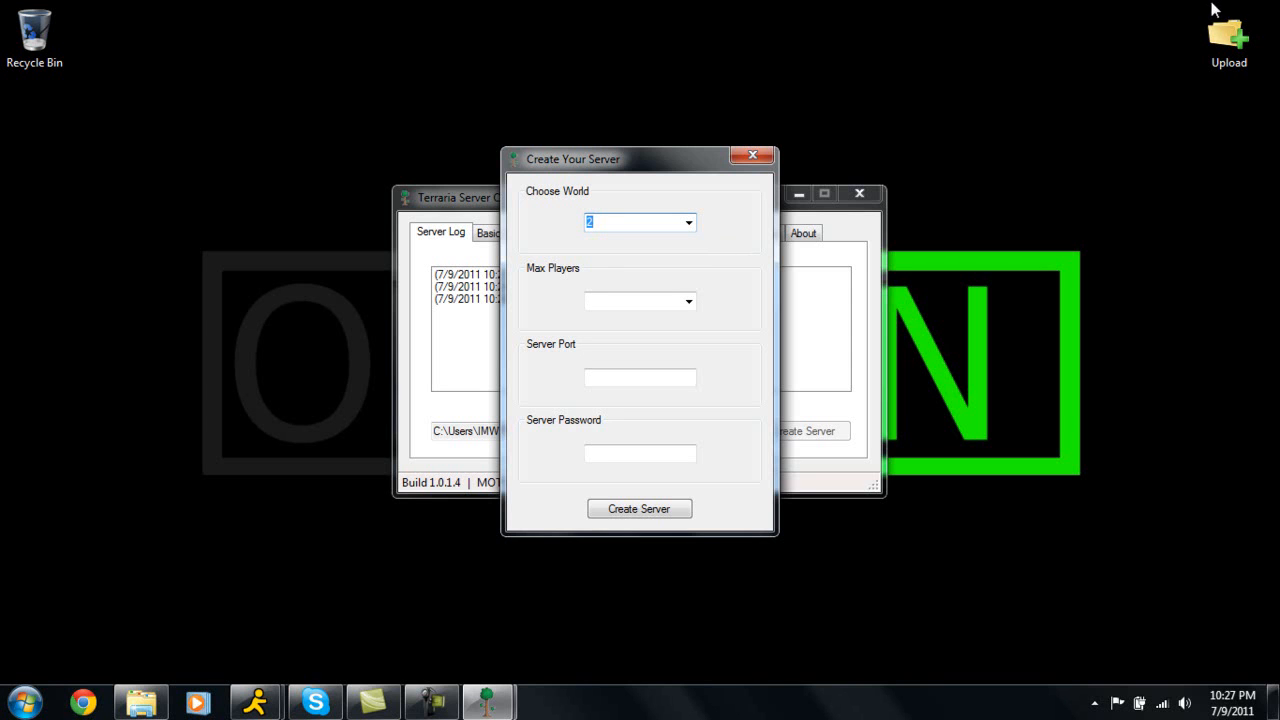
left_click(689, 301)
left_click(602, 403)
left_click(632, 375)
type("7777")
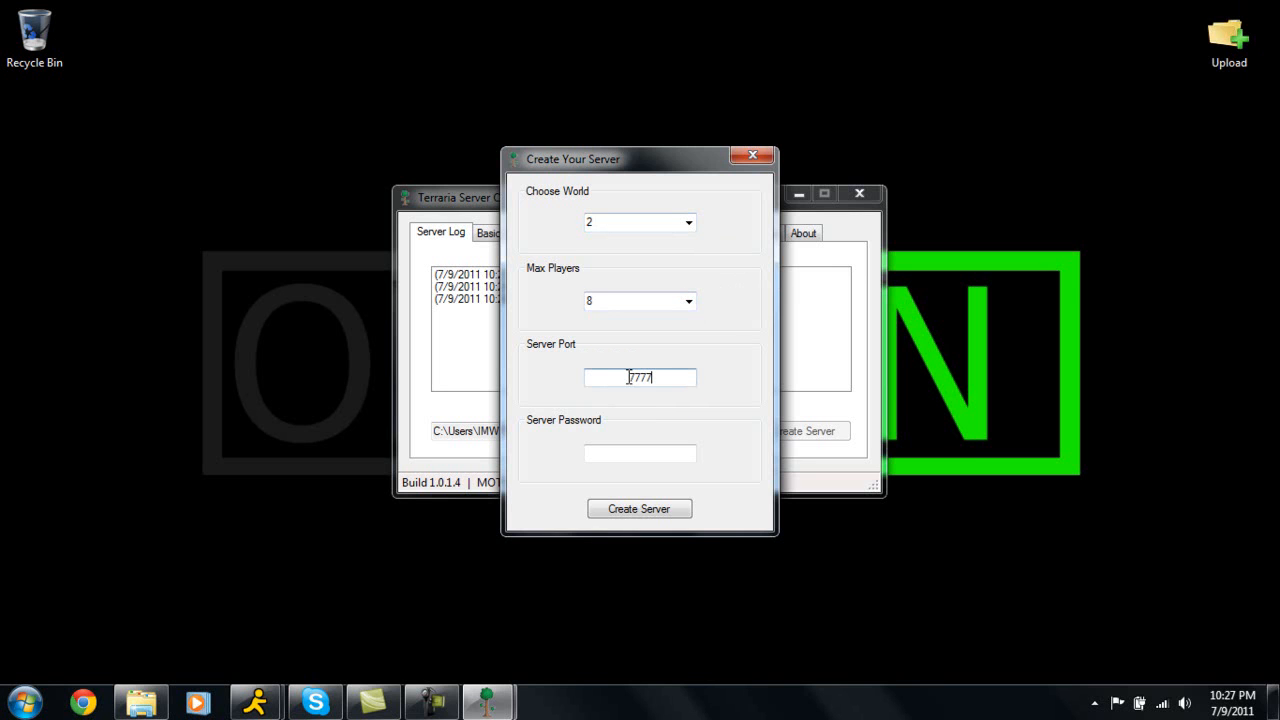
Enter the server password and create the server.
left_click(643, 454)
left_click(652, 509)
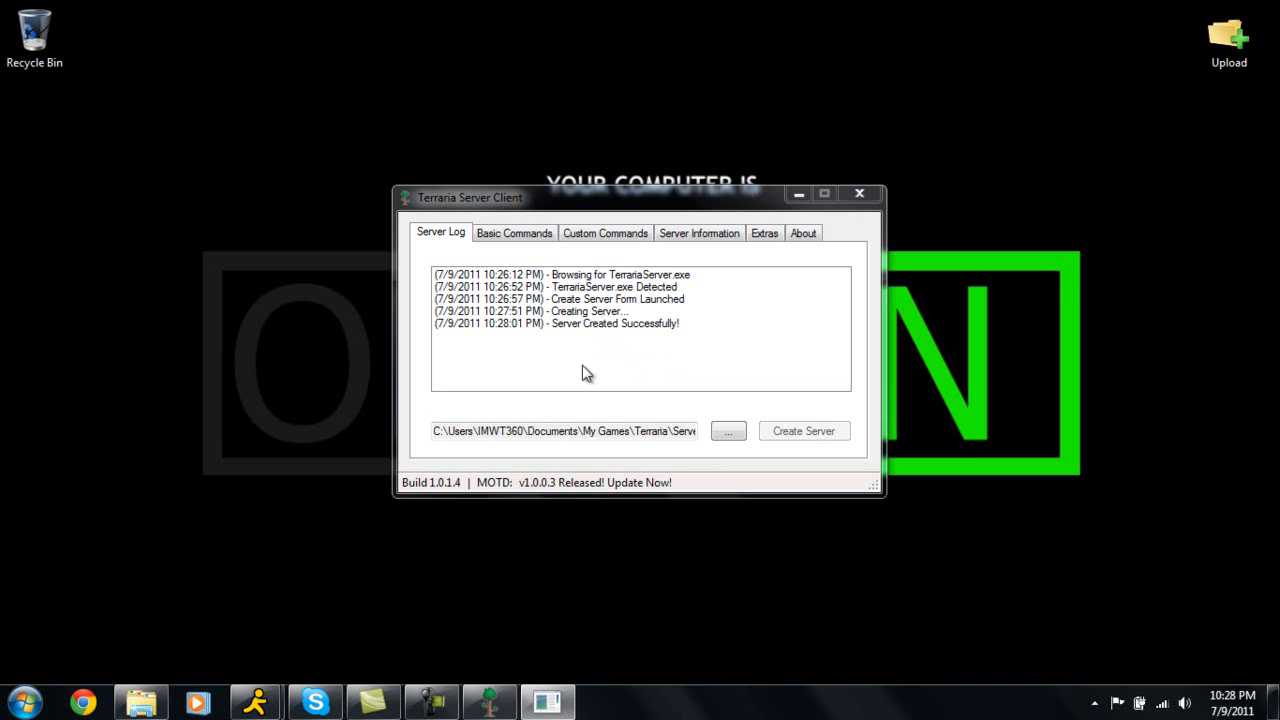
Bring up the server console window and arrange it side by side with the client window.
left_click(547, 702)
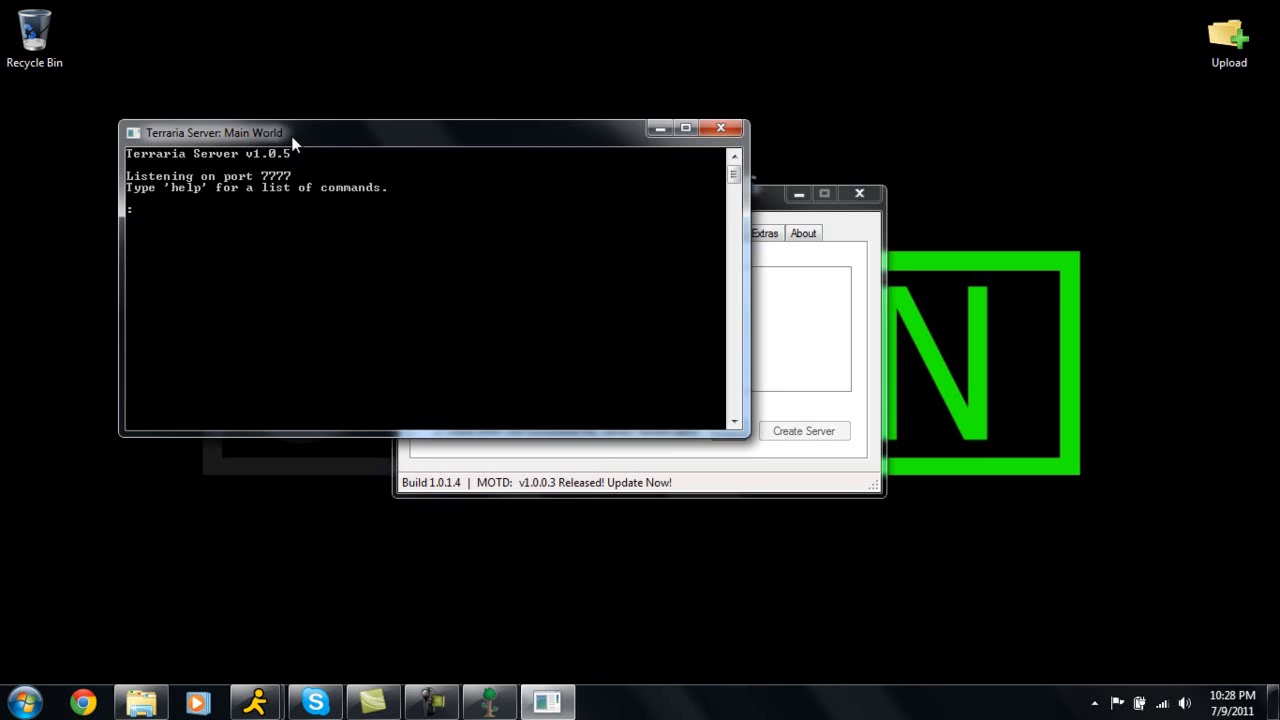
left_click_drag(762, 208, 1126, 168)
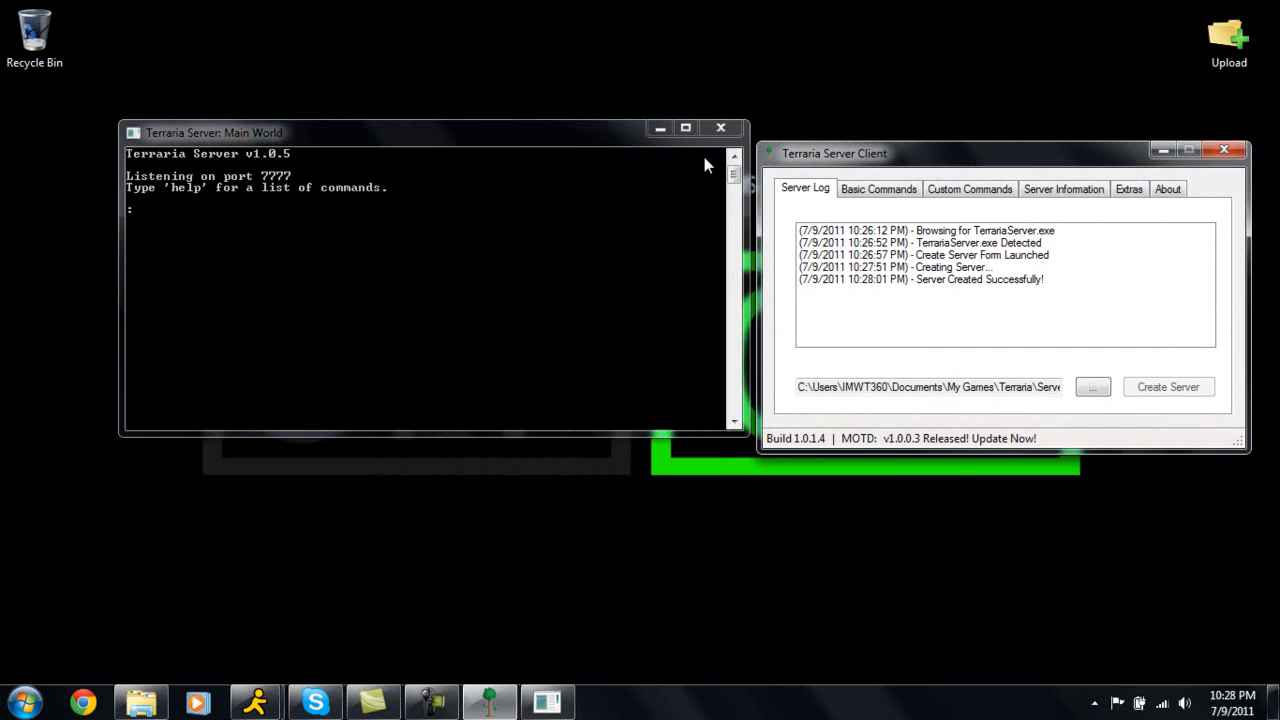
left_click_drag(552, 140, 473, 168)
left_click_drag(879, 154, 834, 165)
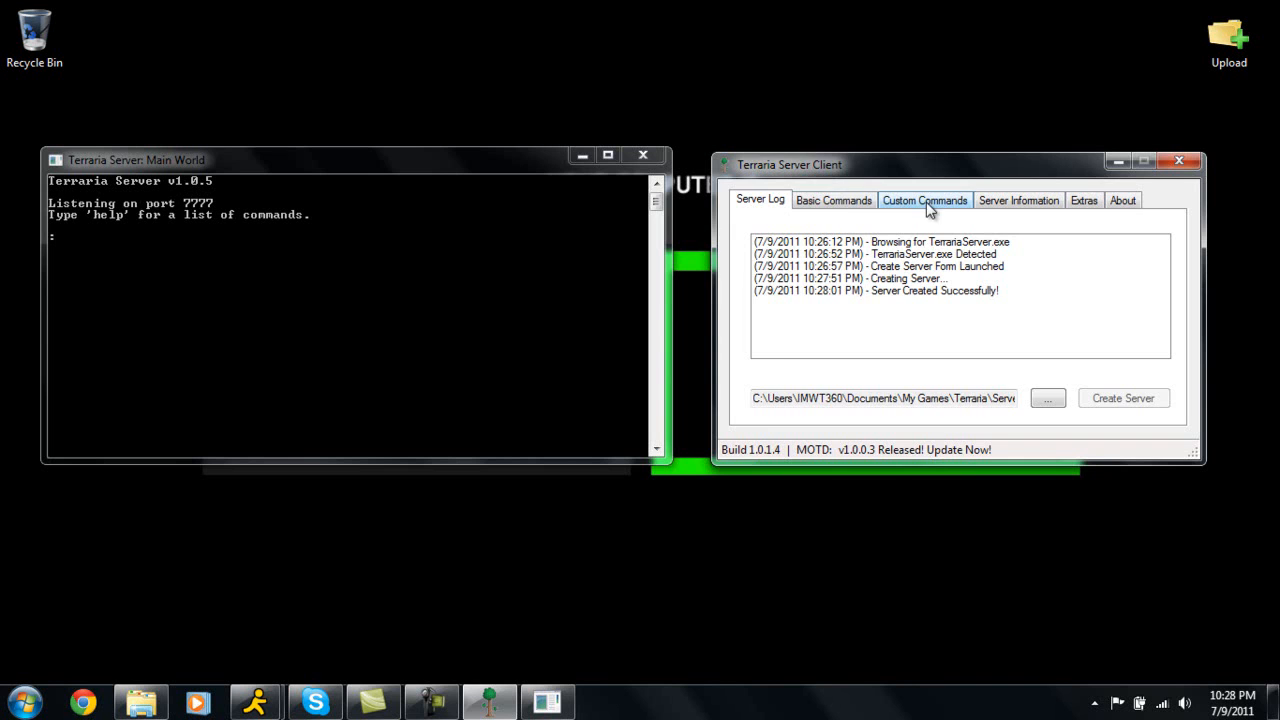
Send the maxplayers preset command from the Basic Commands tab.
left_click(840, 212)
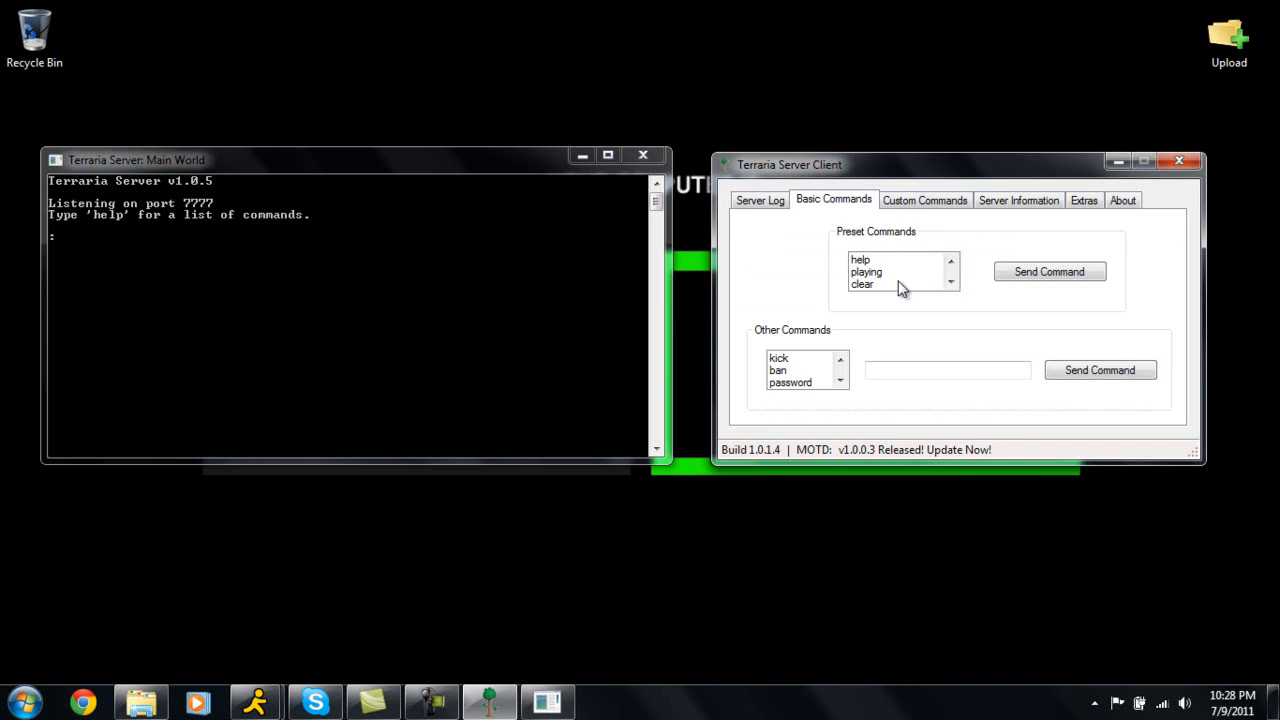
left_click(952, 284)
left_click(900, 287)
left_click(1048, 271)
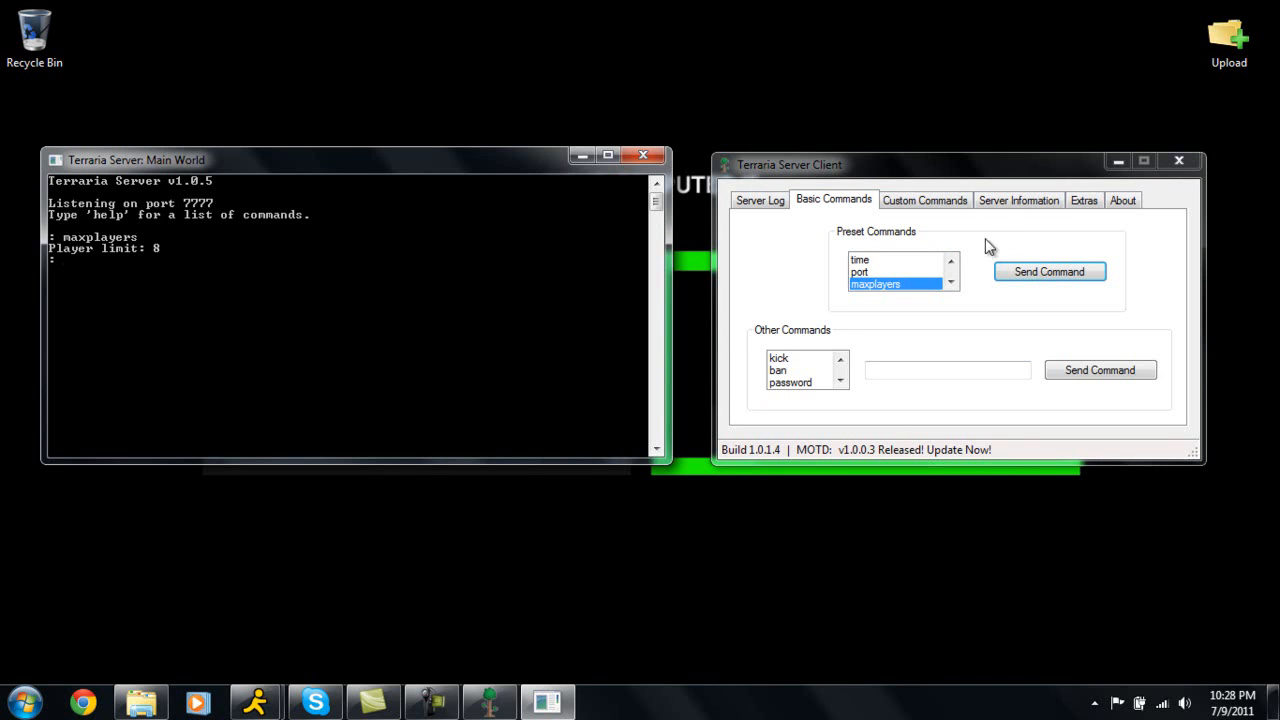
Send the port preset command and scroll down through the remaining preset commands.
left_click(898, 272)
left_click(1049, 271)
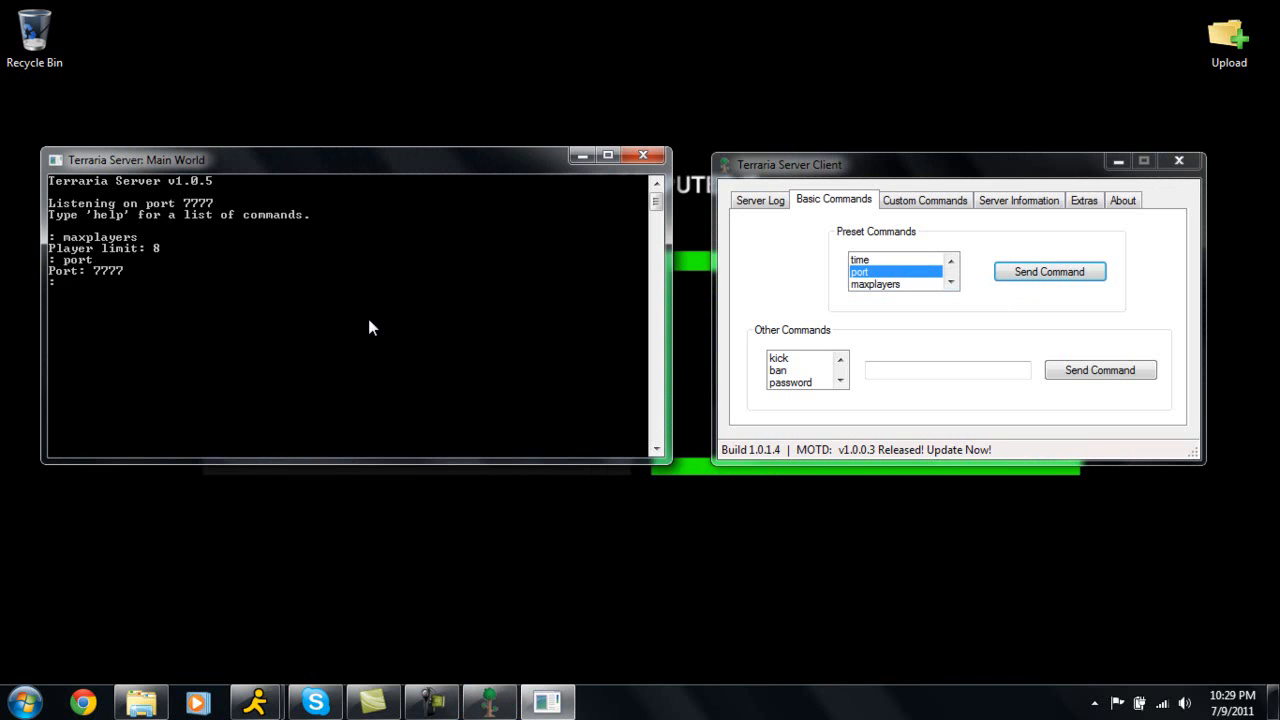
left_click(951, 281)
left_click(951, 281)
left_click(952, 283)
left_click(951, 281)
left_click(952, 283)
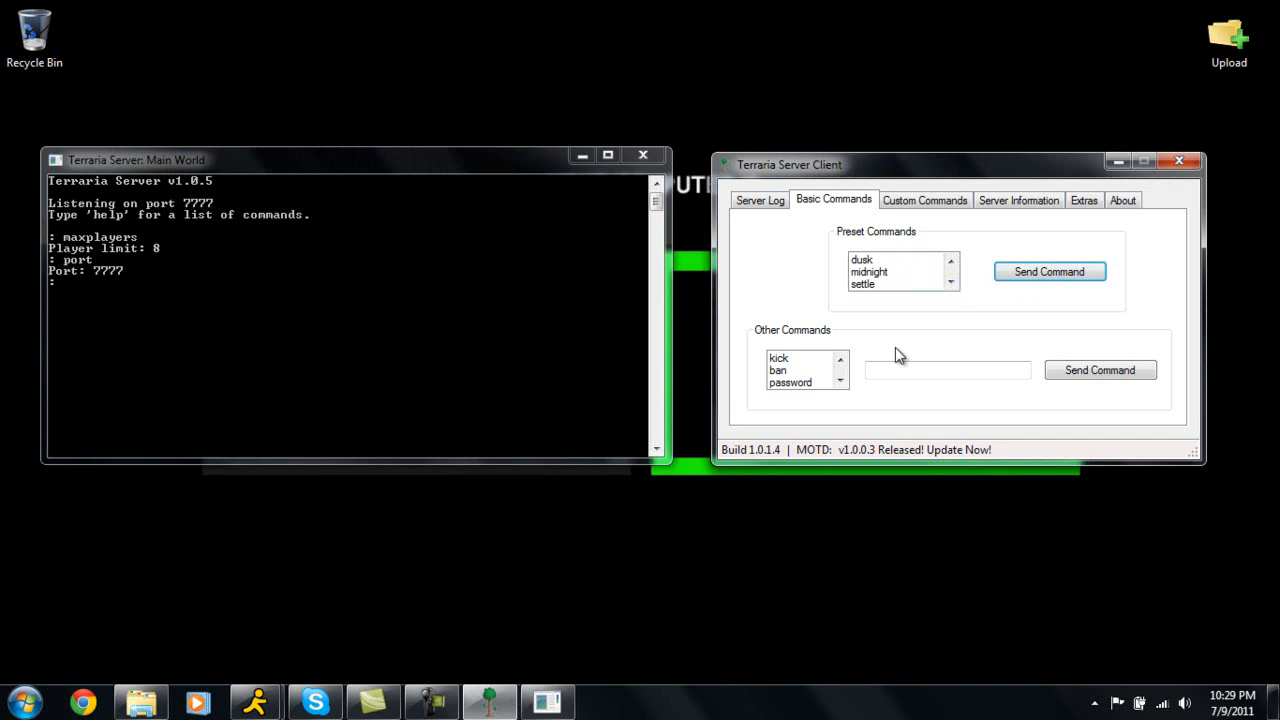
Use the password command under Other Commands to set a new server password.
left_click(786, 376)
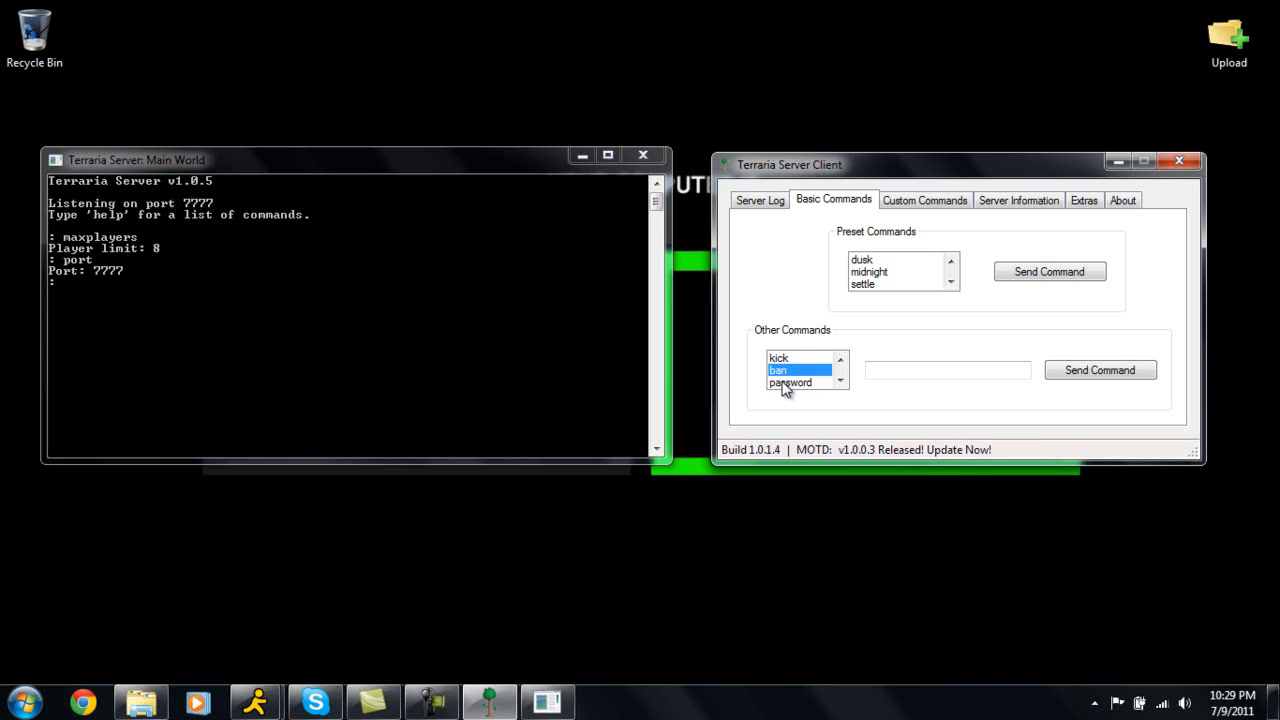
left_click(785, 383)
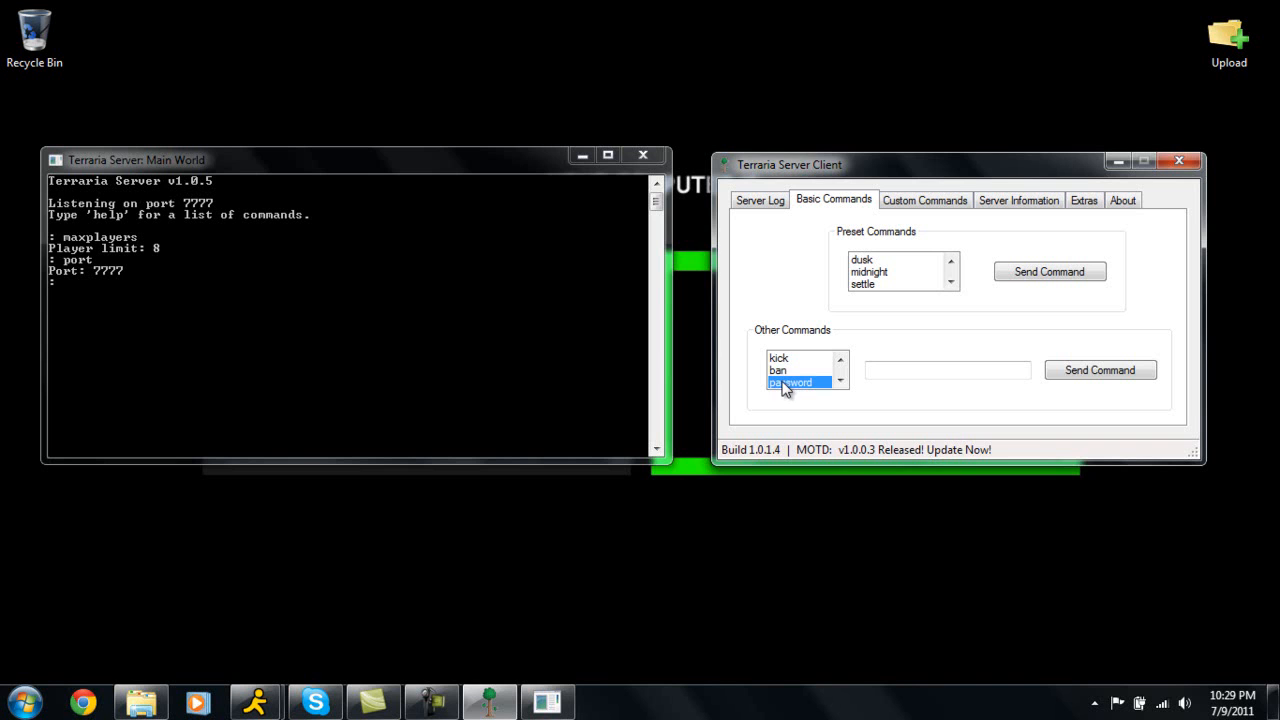
left_click(1013, 204)
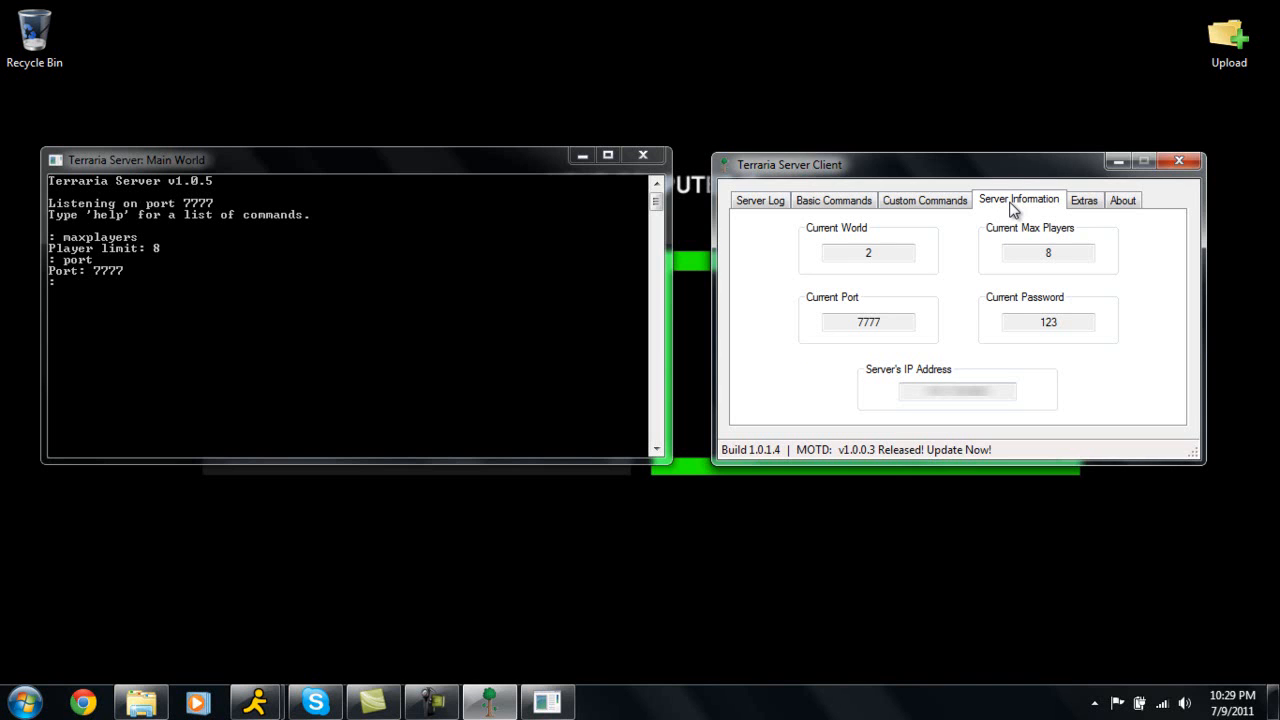
left_click(852, 206)
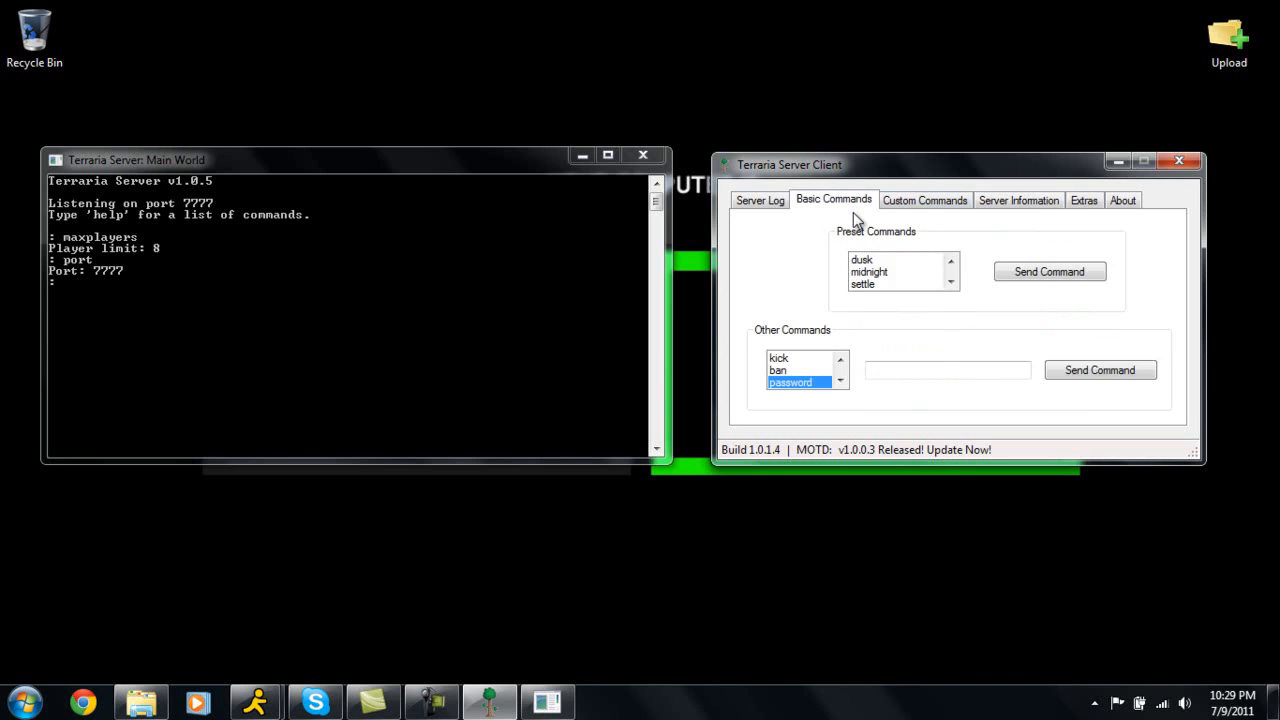
left_click(898, 375)
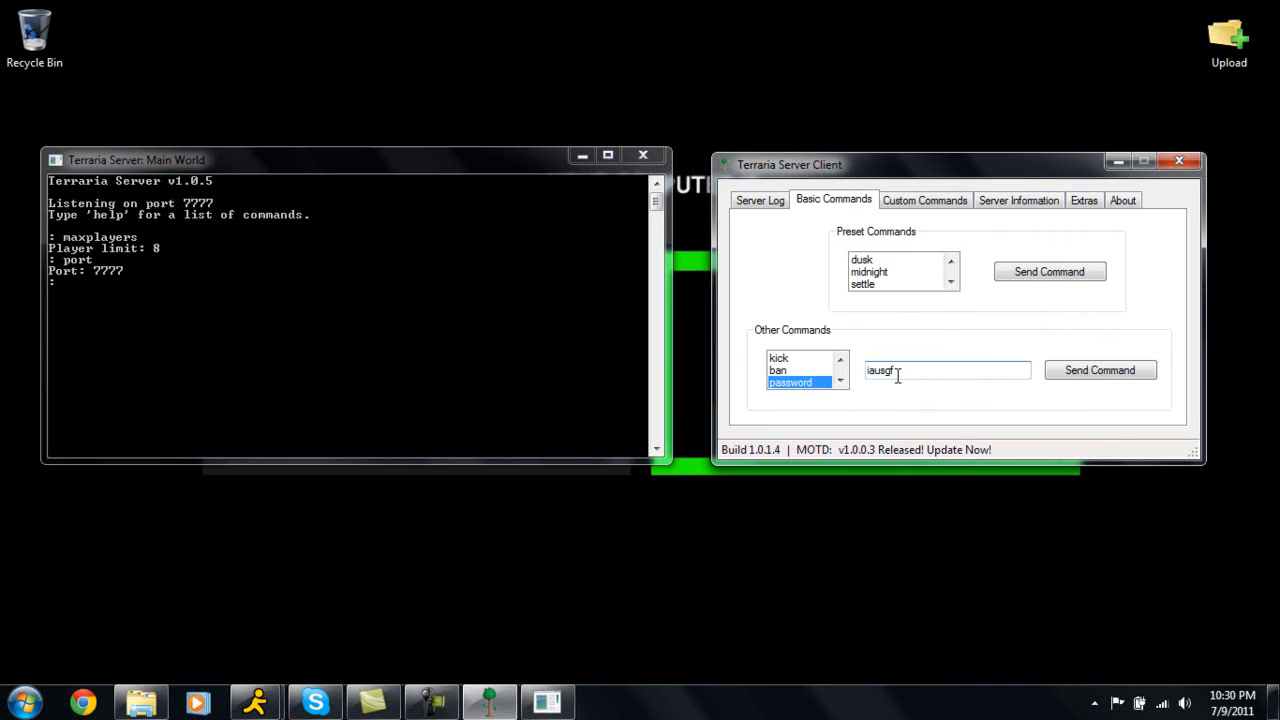
left_click(1092, 372)
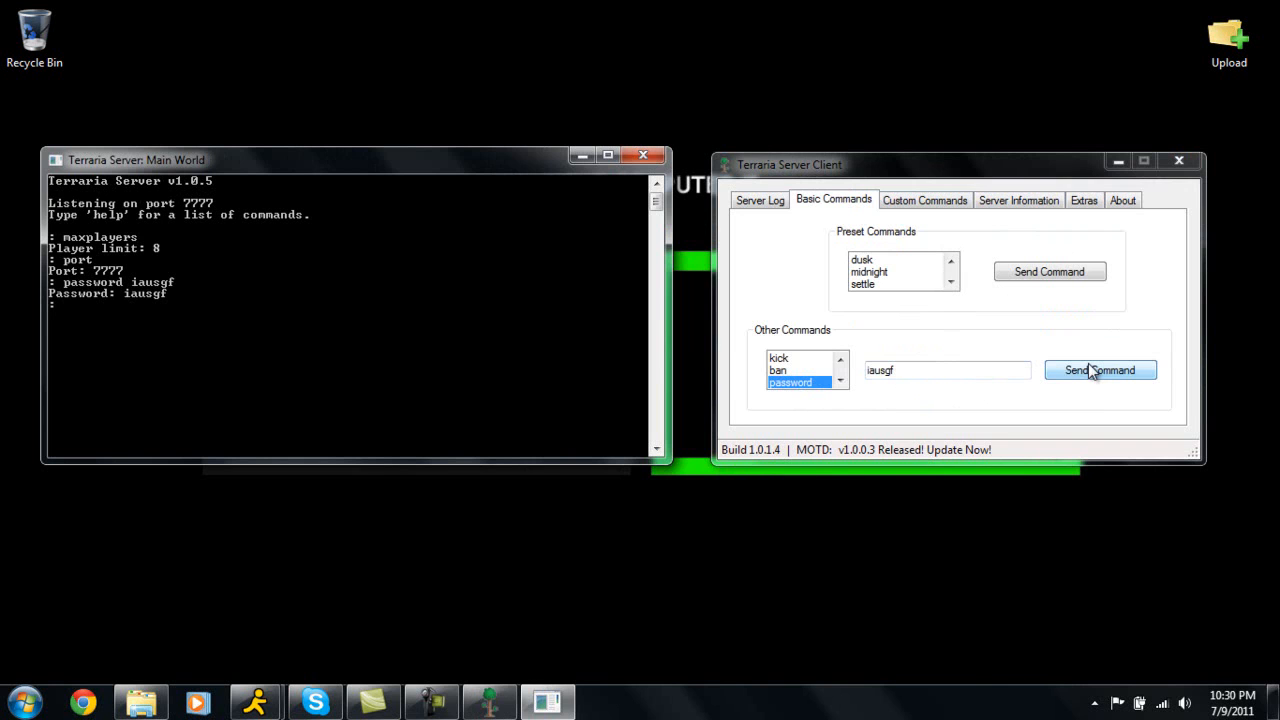
Look through the Server Information, Custom Commands and Extras tabs of the client.
left_click(1020, 201)
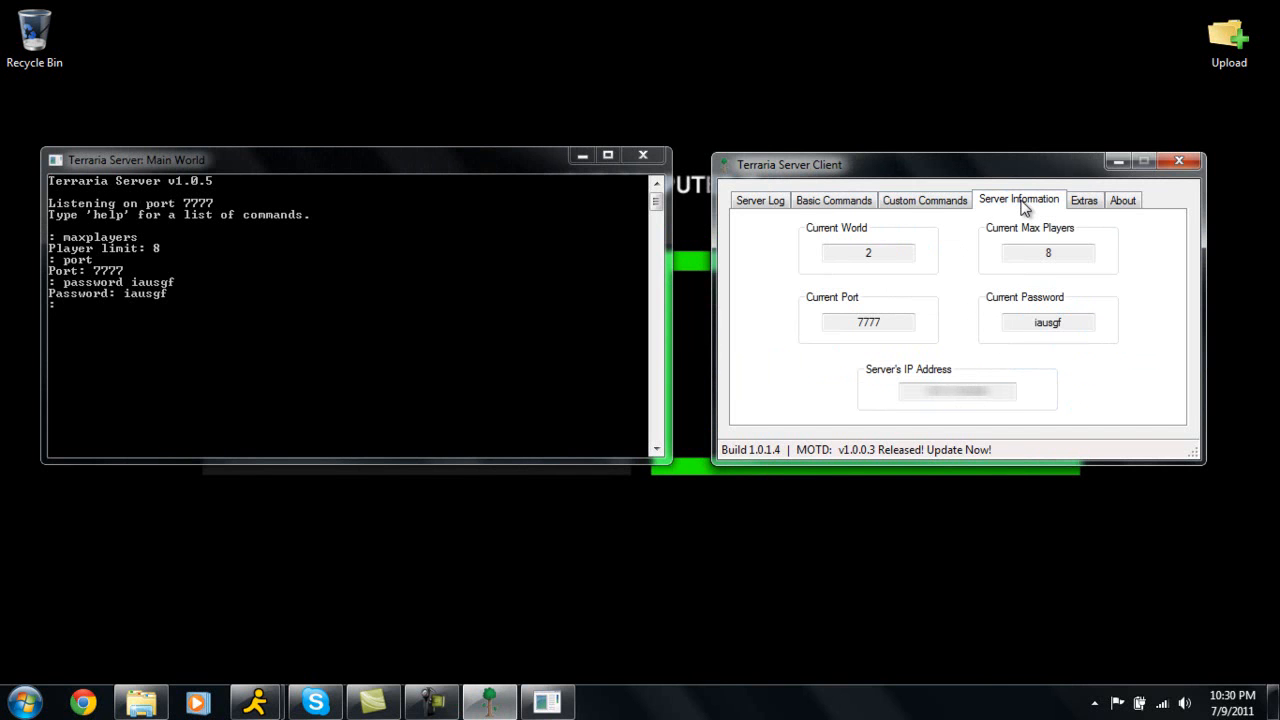
left_click(838, 203)
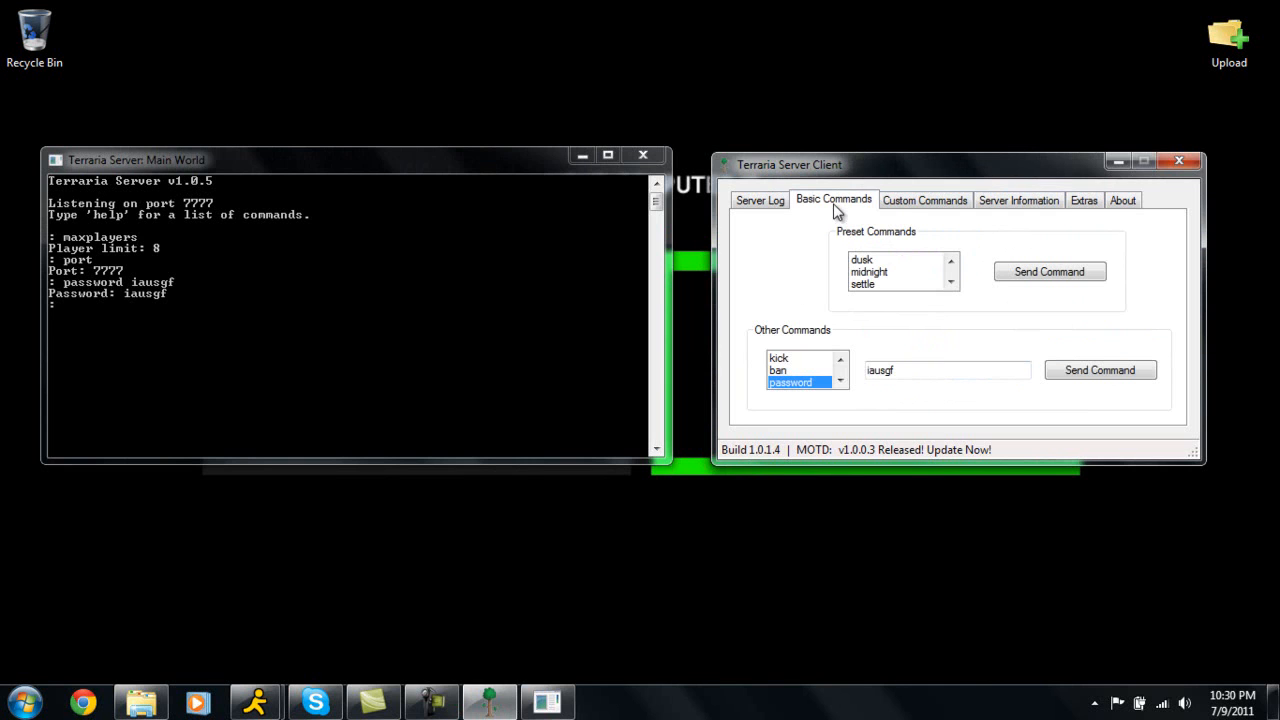
left_click(901, 206)
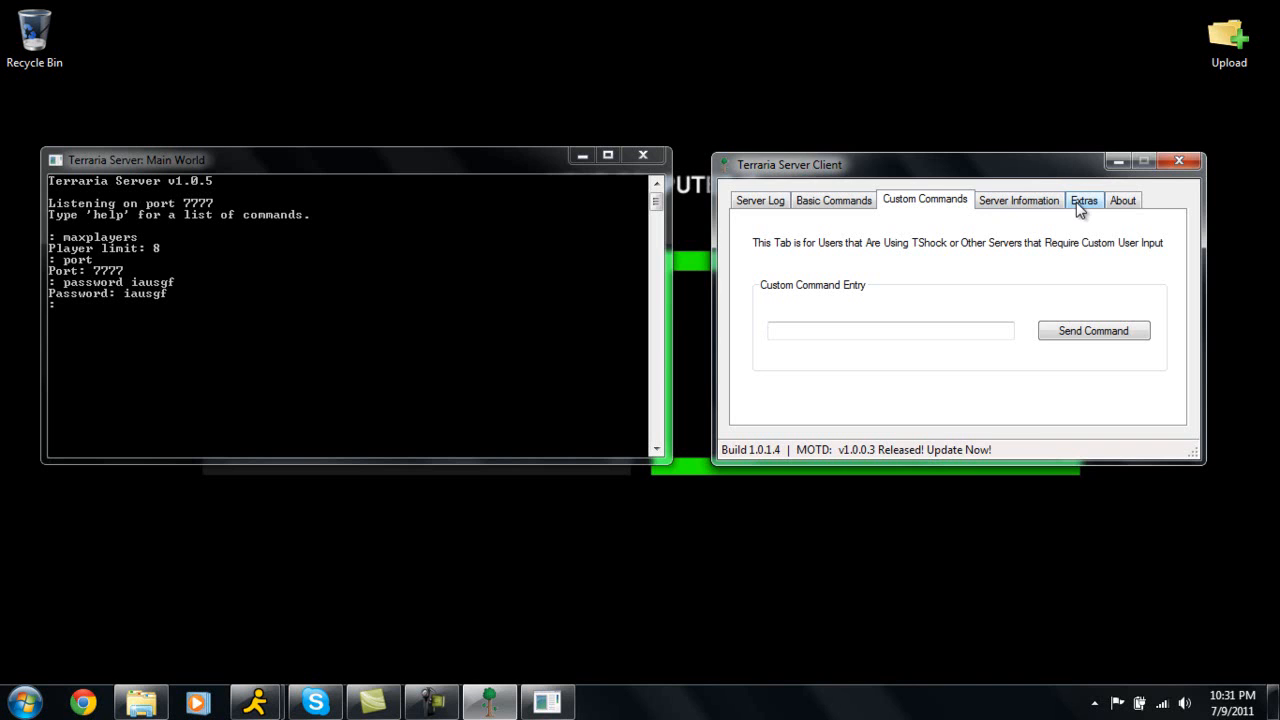
left_click(1043, 205)
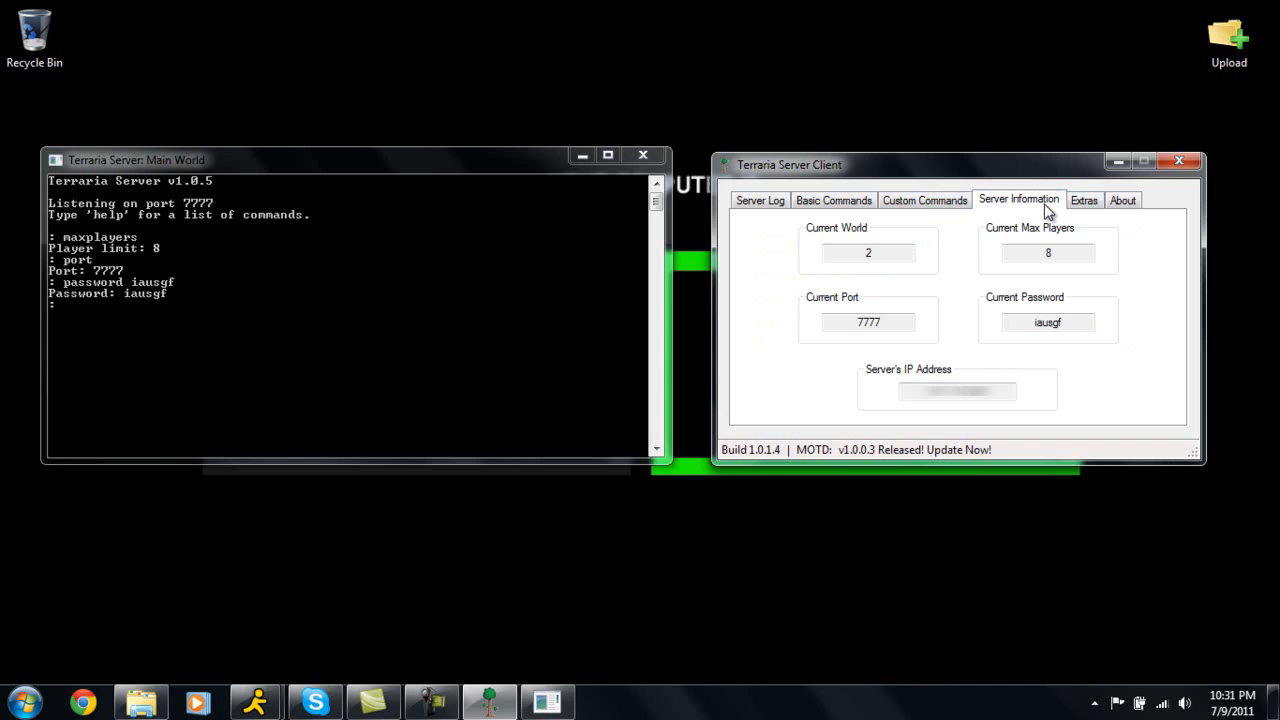
left_click(1085, 204)
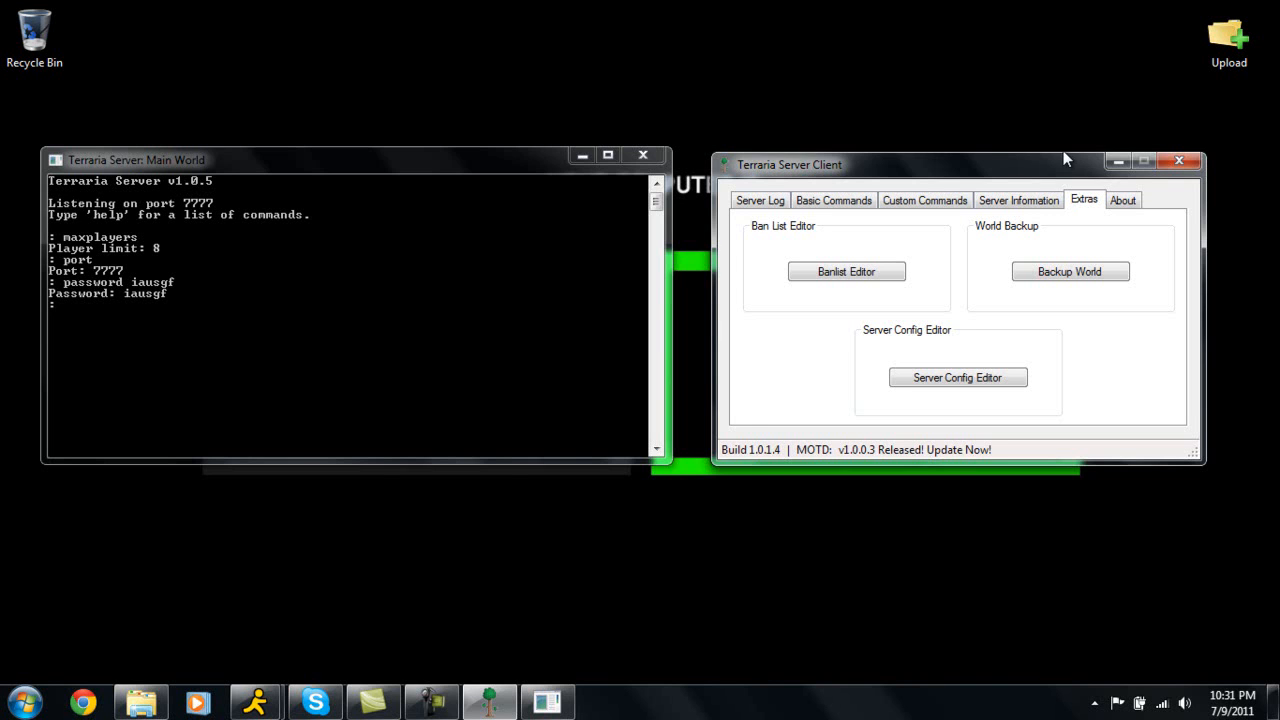
left_click(862, 200)
left_click(789, 372)
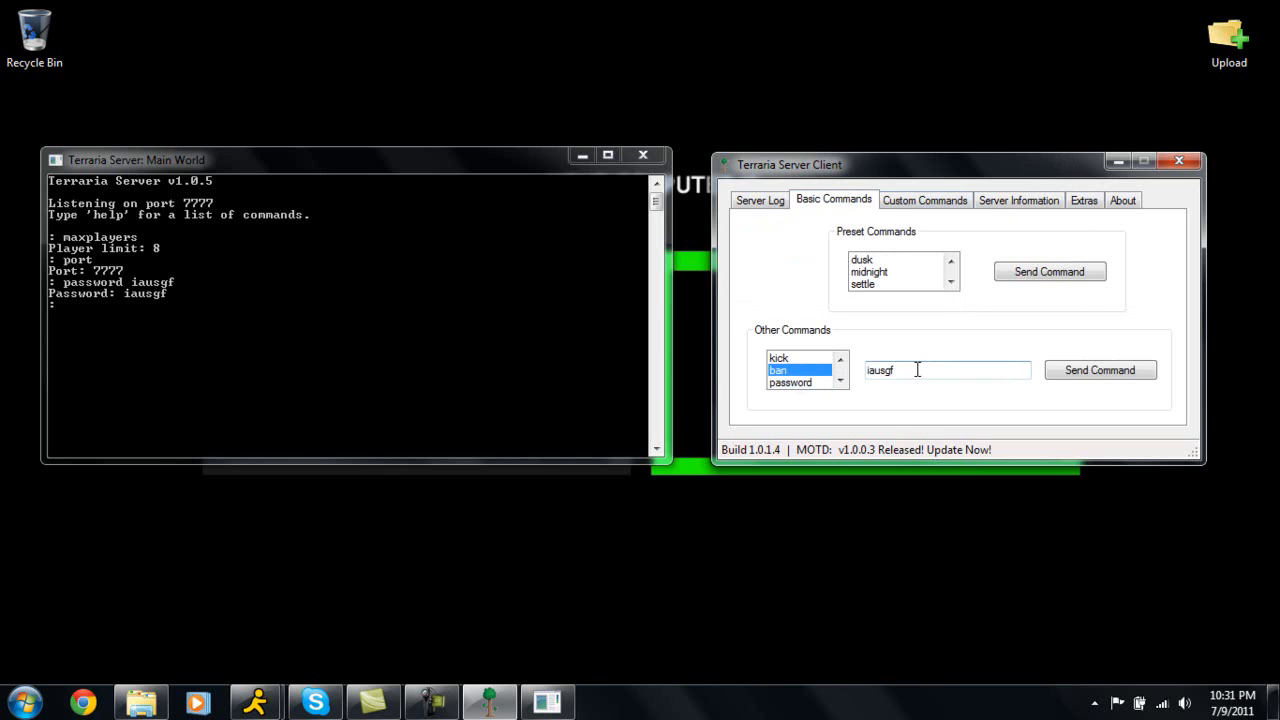
left_click(997, 204)
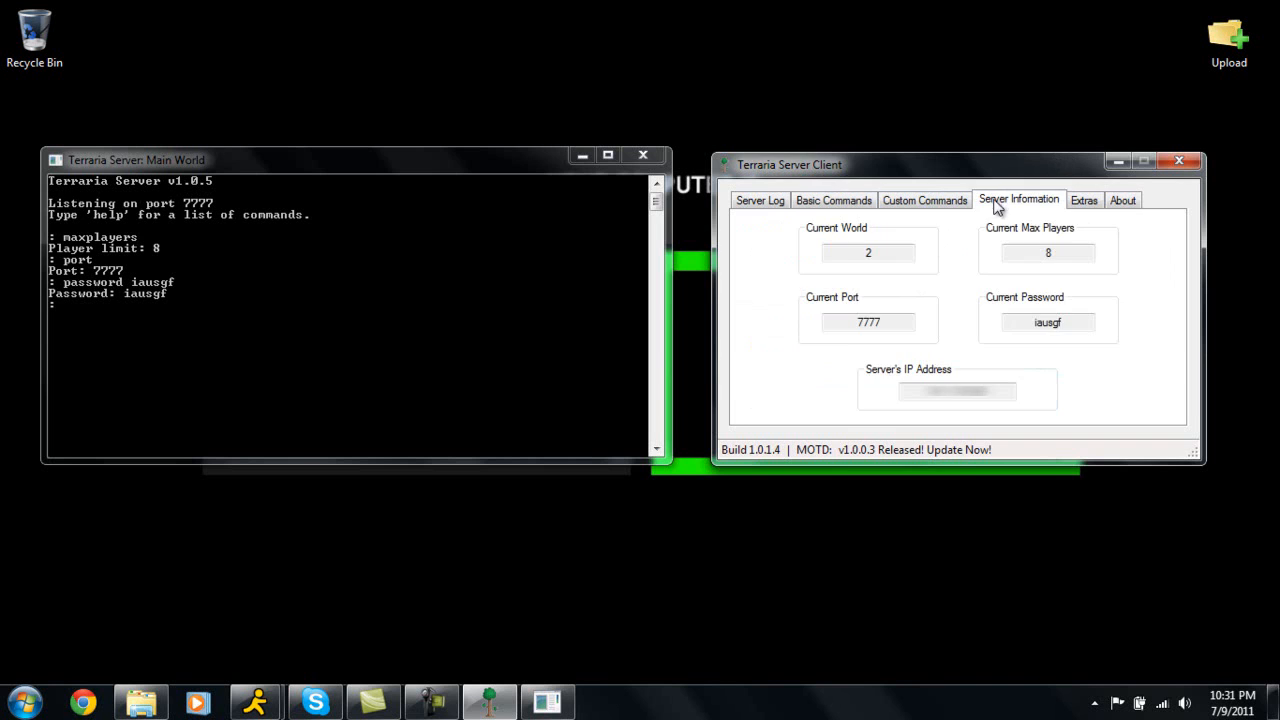
left_click(1097, 205)
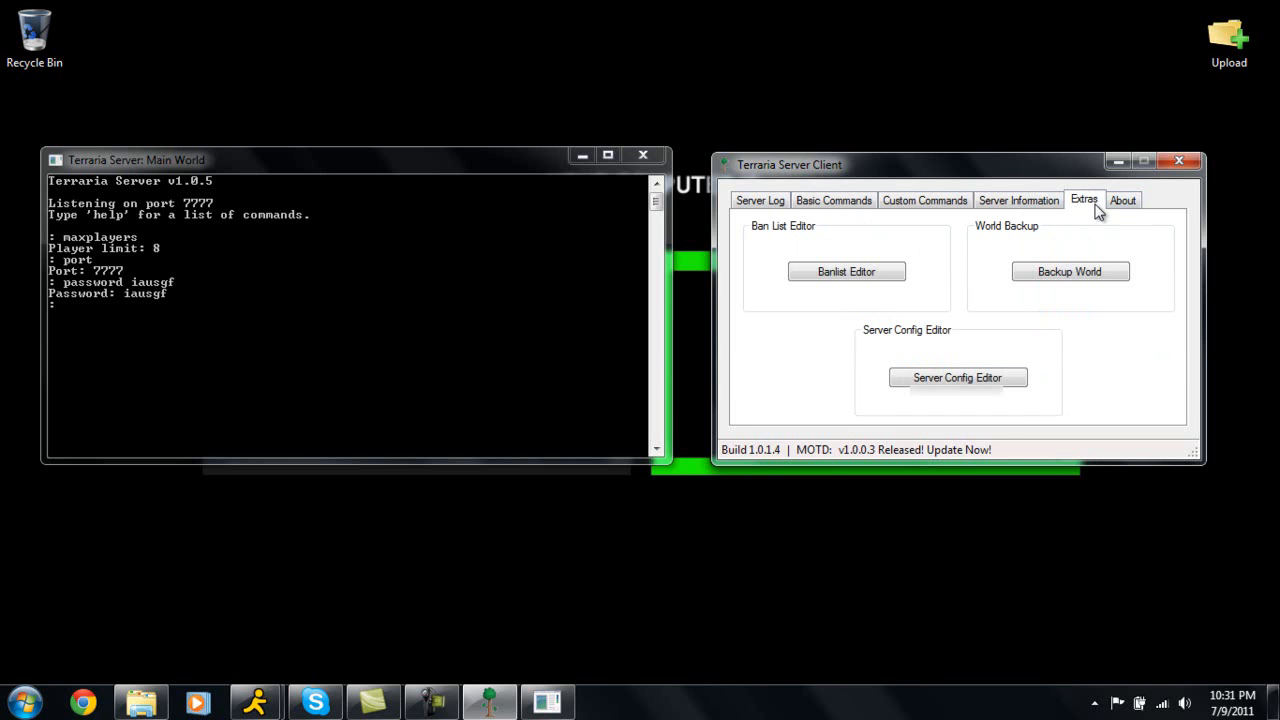
Open the Banlist Editor from the Extras tab and load banlist.txt from the client's Debug folder.
left_click(890, 275)
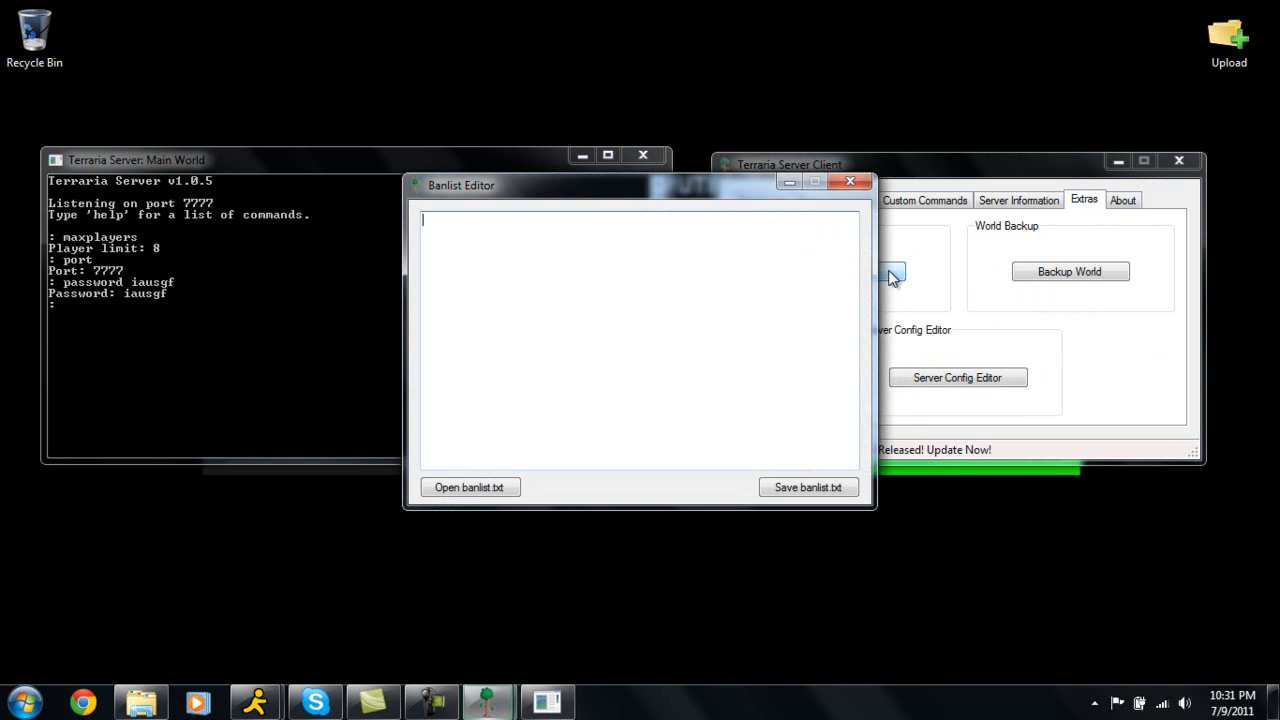
left_click(474, 489)
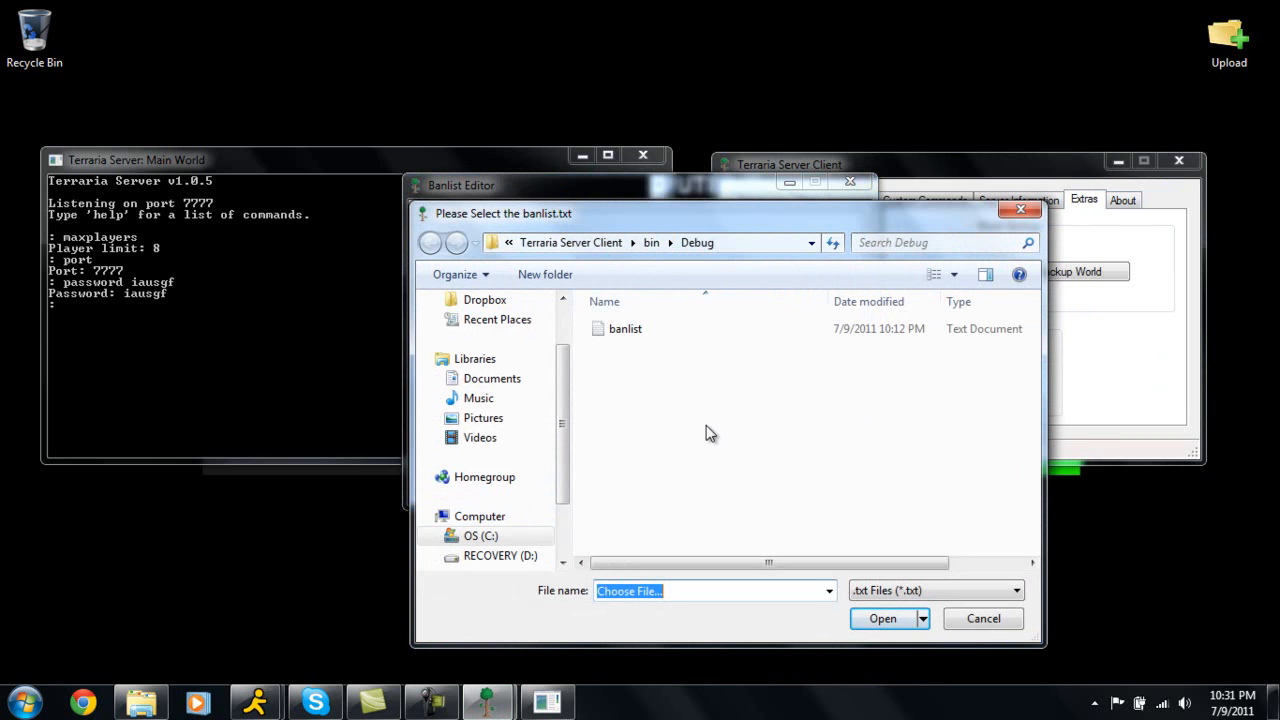
left_click(638, 334)
left_click(882, 617)
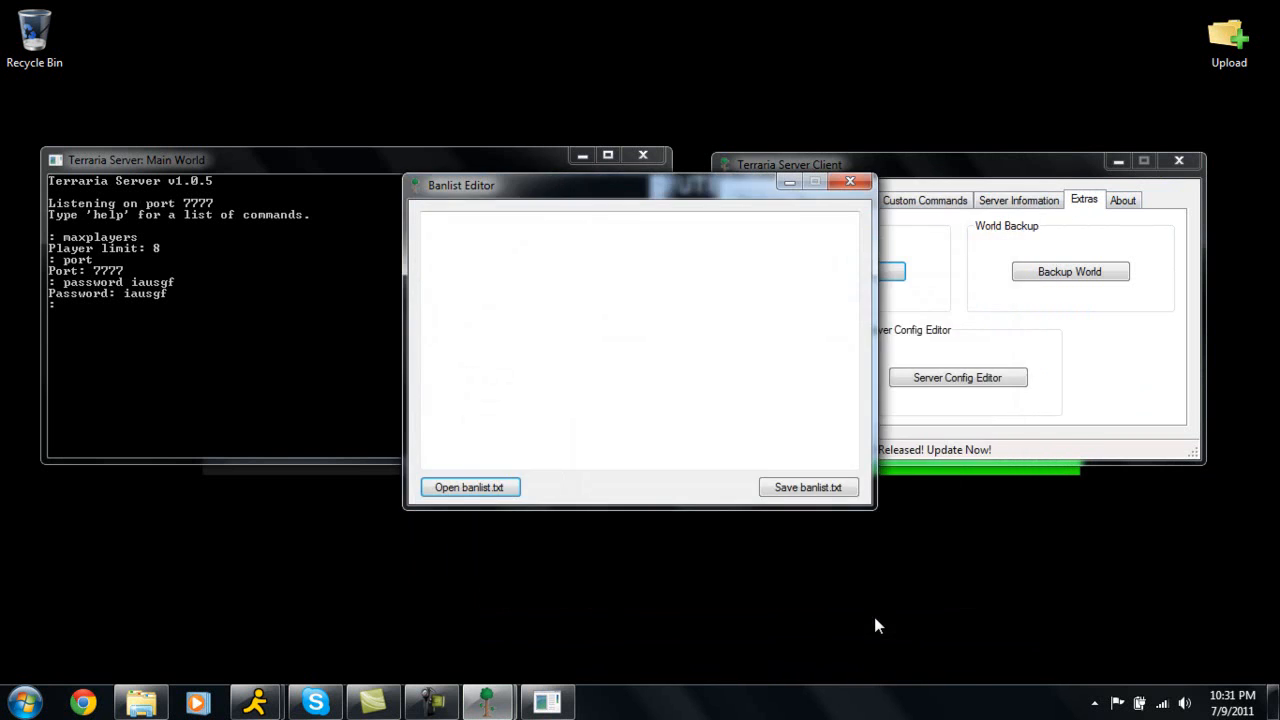
left_click_drag(667, 192, 993, 178)
left_click(930, 260)
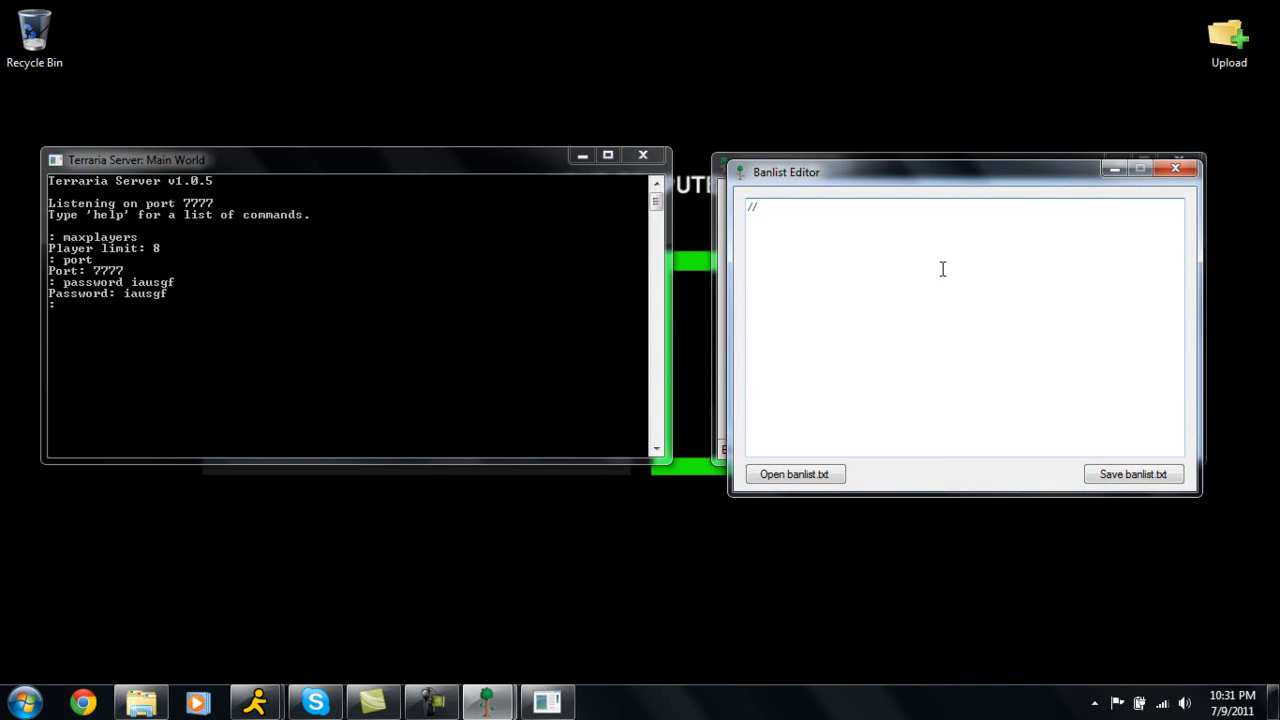
Enter the lines "//Name" and "(IP.IP.IP.IP)" in the ban list and save it as banlist.
type("//Name")
key("Return")
type("0")
type("IP")
type(".IP)")
type(".IP")
type(".IP")
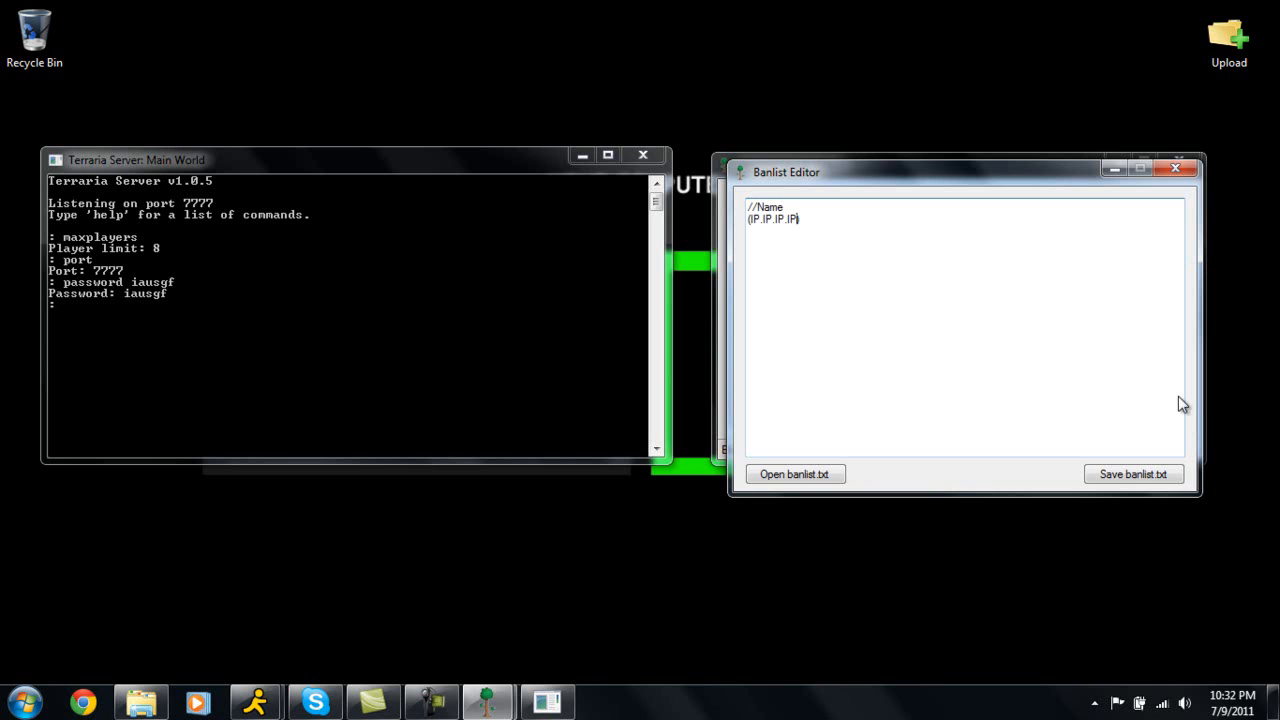
left_click(1177, 478)
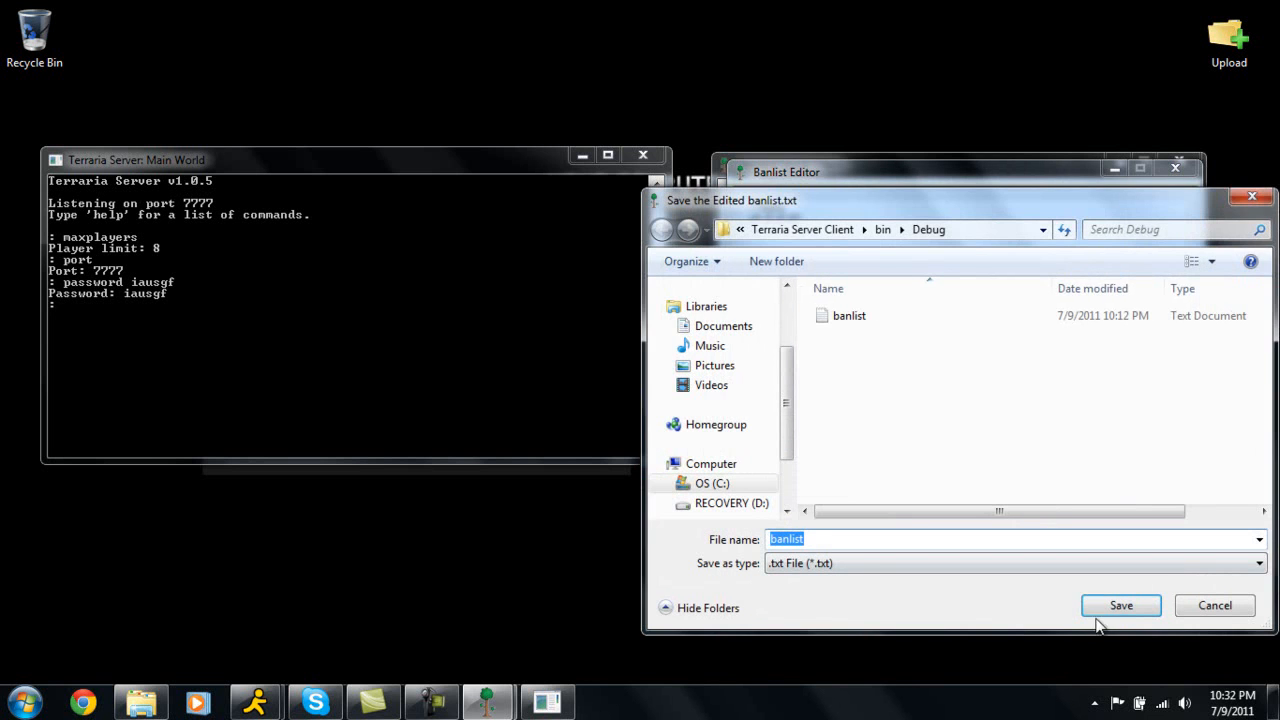
left_click(1110, 610)
left_click(695, 355)
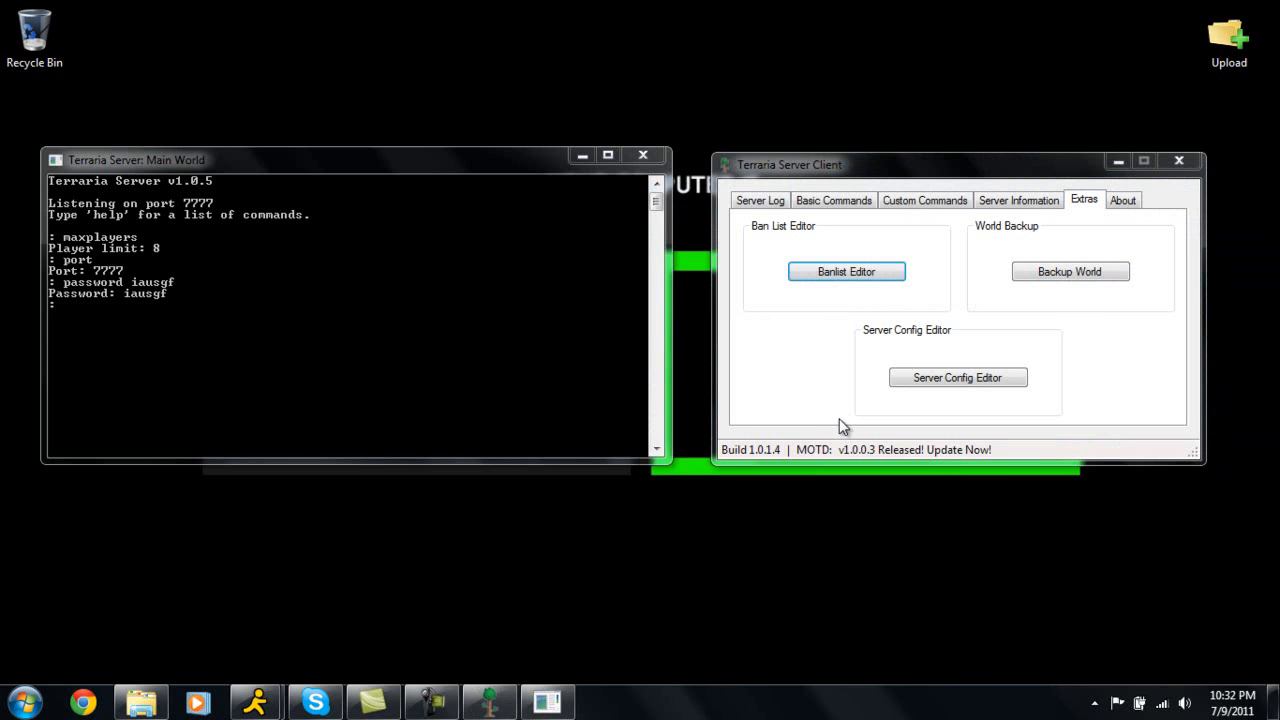
Reopen the Banlist Editor and load the saved banlist file.
left_click(846, 273)
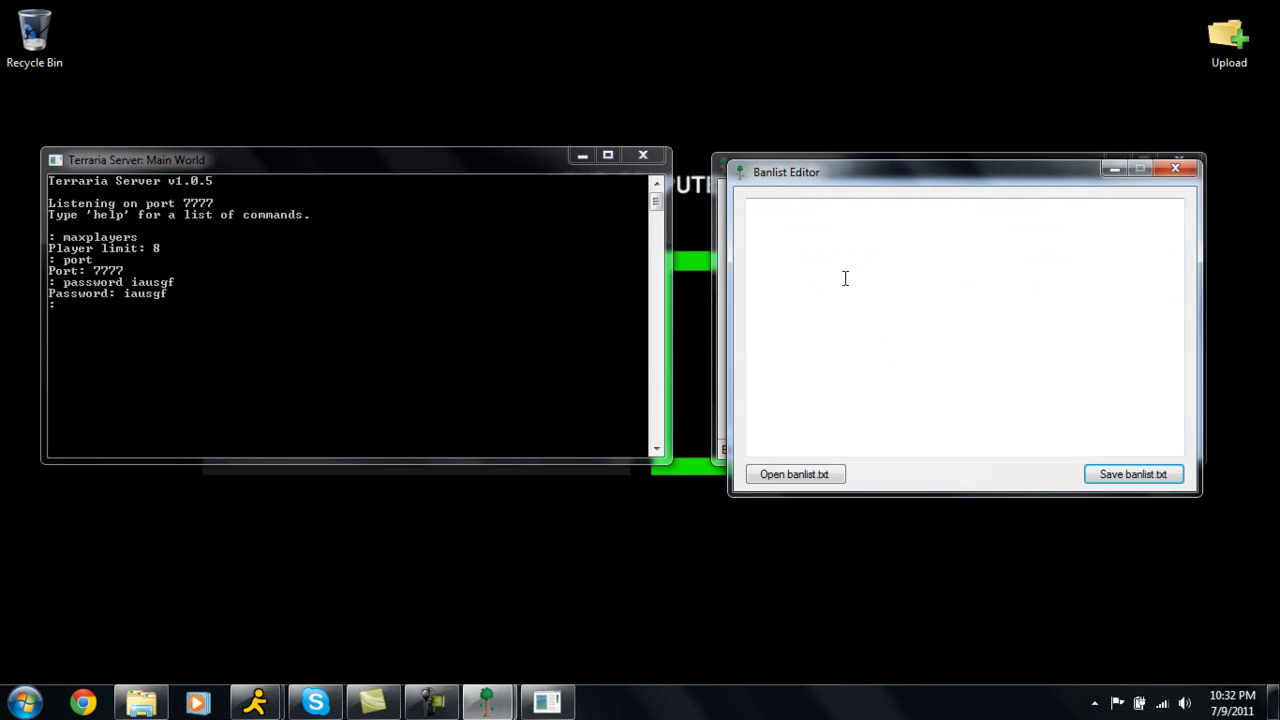
left_click(808, 472)
left_click(857, 317)
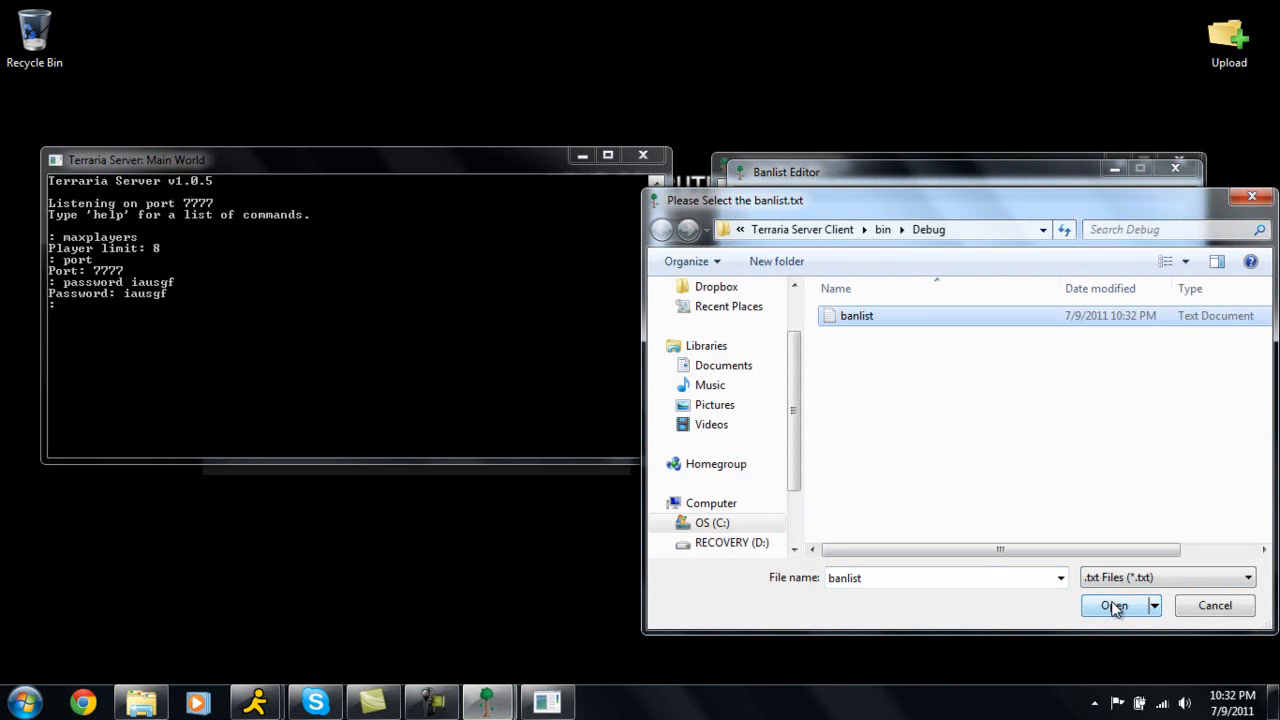
left_click(1116, 606)
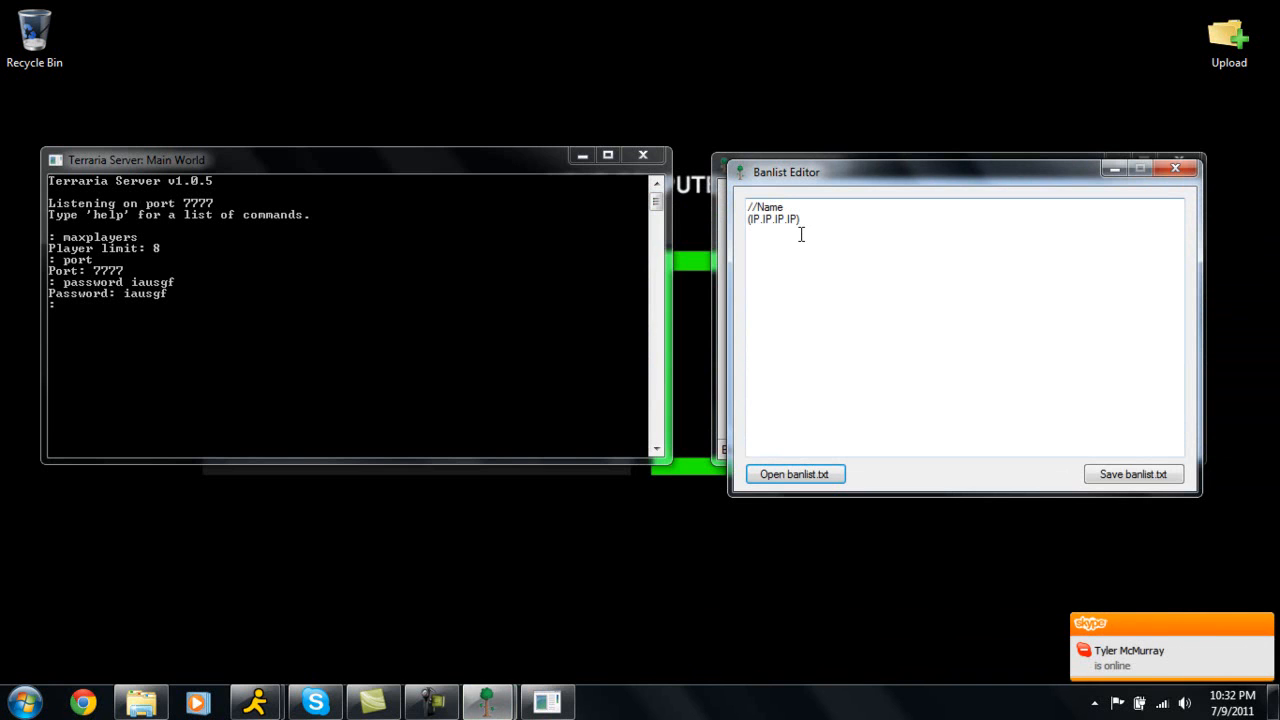
Clear all text from the ban list and save it over banlist.
left_click_drag(893, 226, 517, 143)
key("Delete")
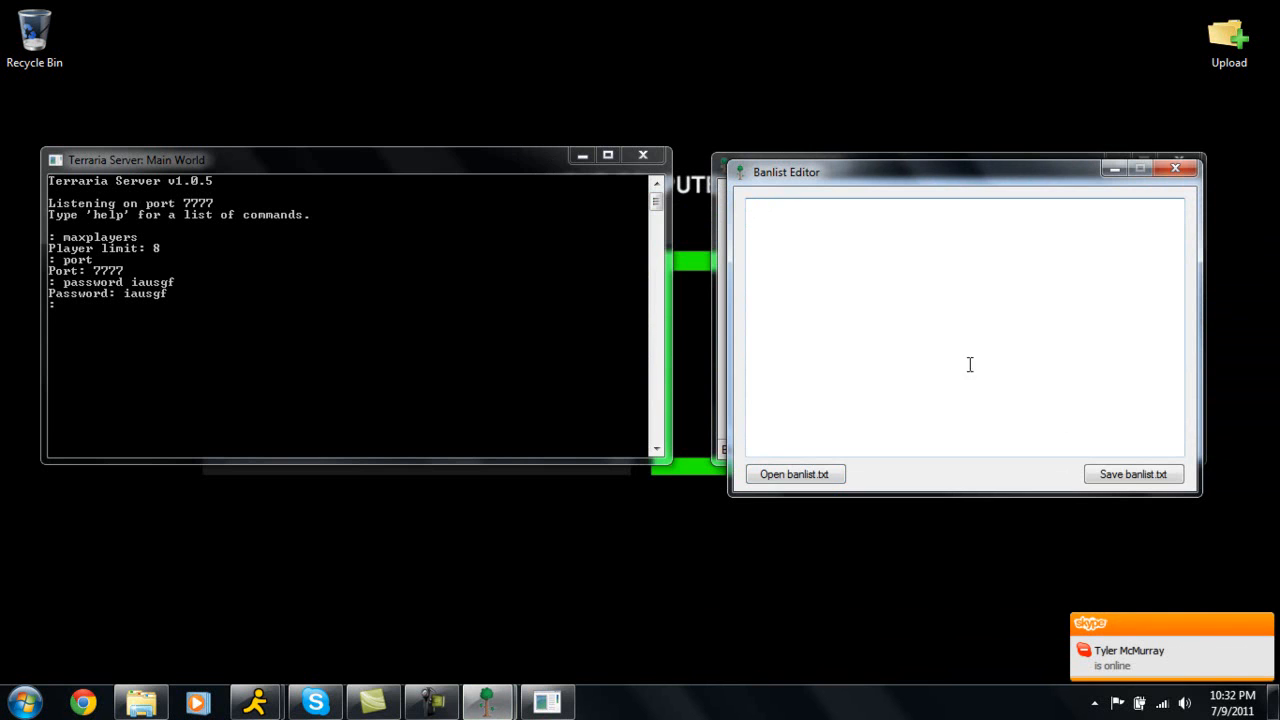
left_click(1128, 476)
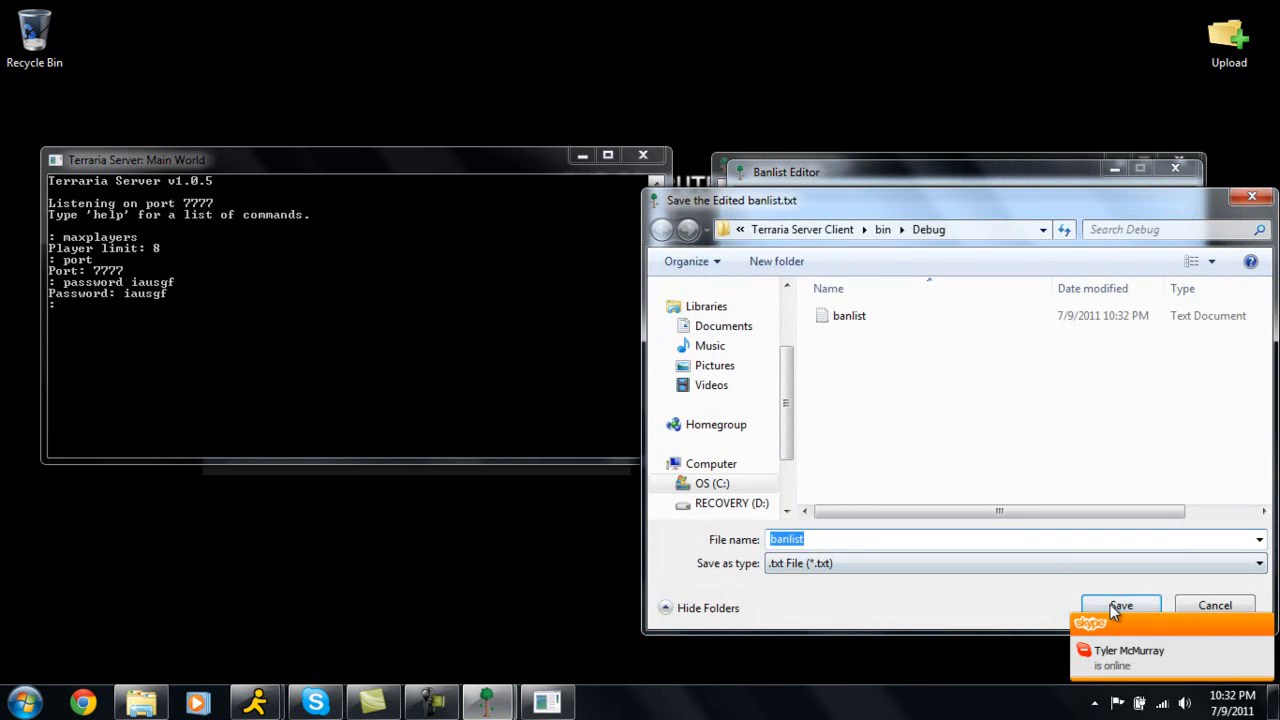
left_click(1110, 604)
left_click(698, 358)
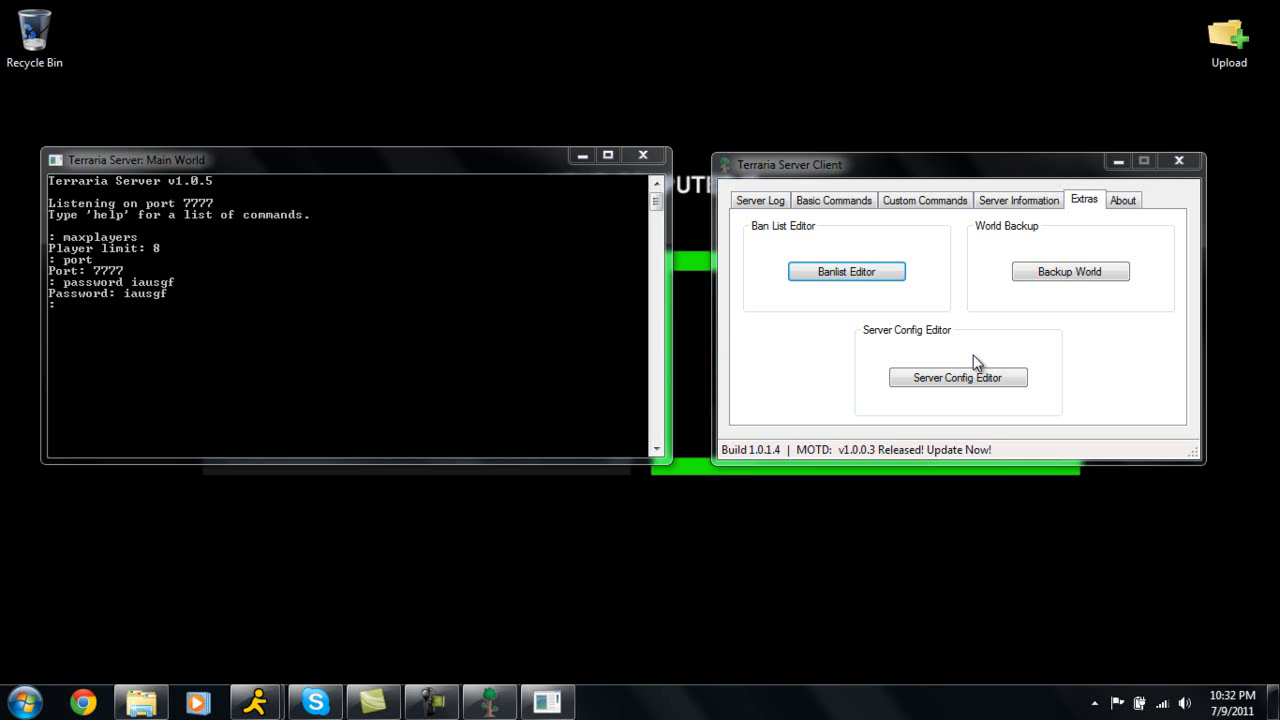
Back up world2.wld with Backup World, saving the copy to the Desktop.
left_click(1071, 275)
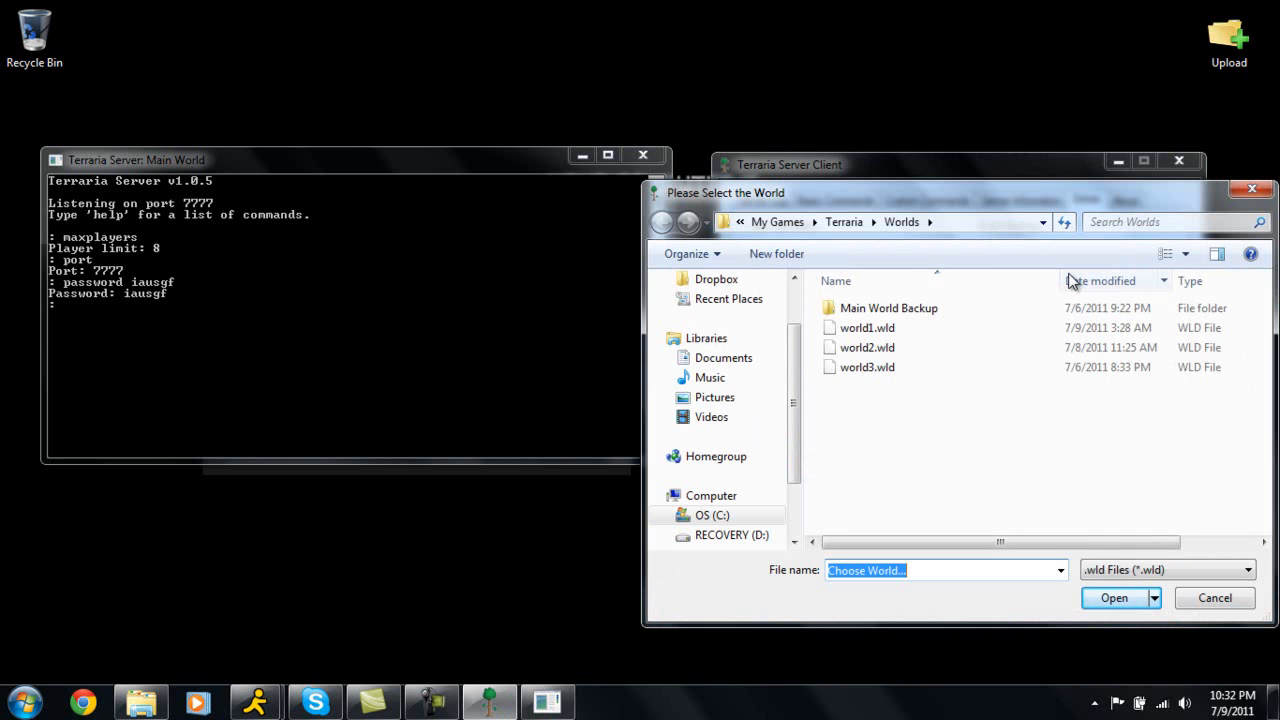
left_click(892, 343)
left_click(1119, 598)
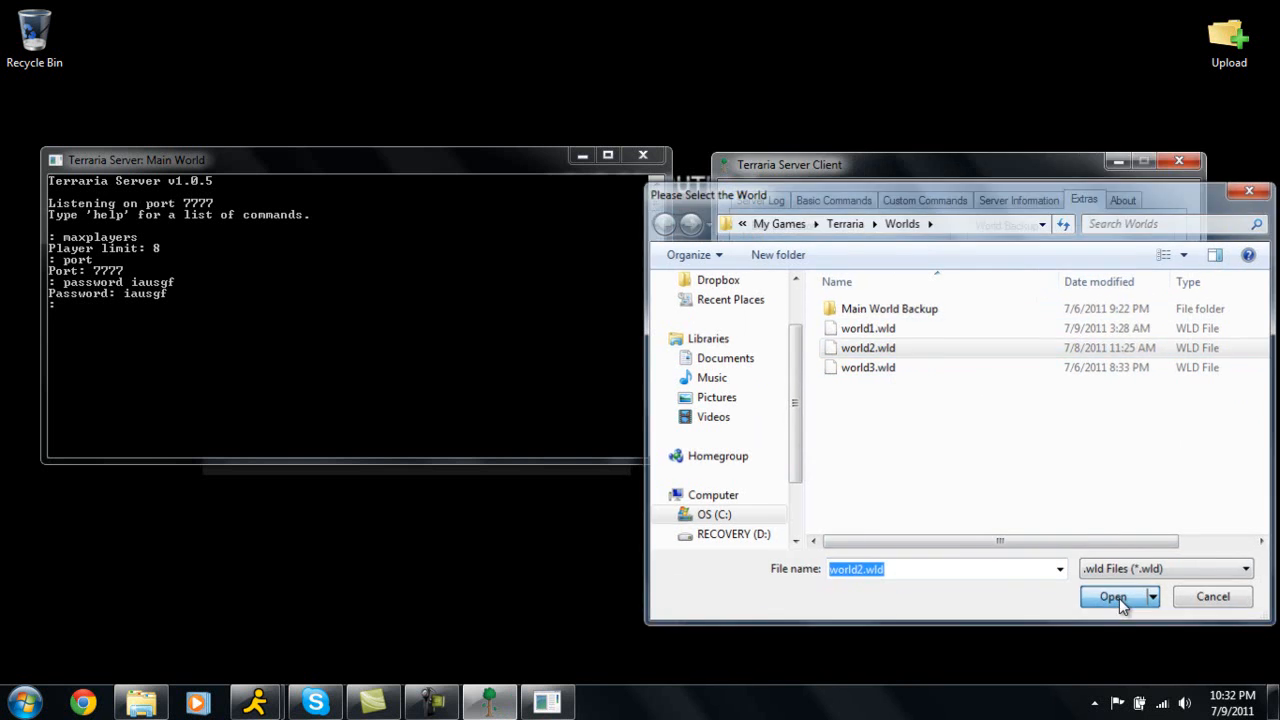
left_click(638, 350)
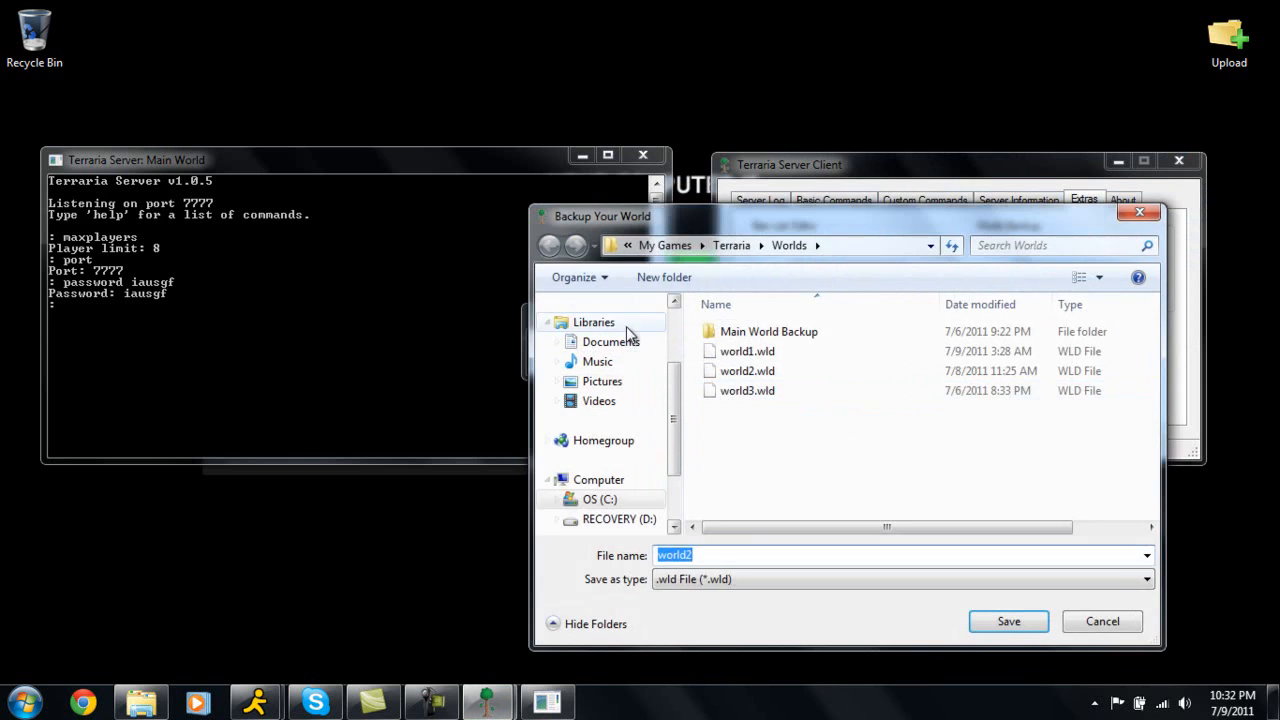
scroll(640, 370, "up", 3)
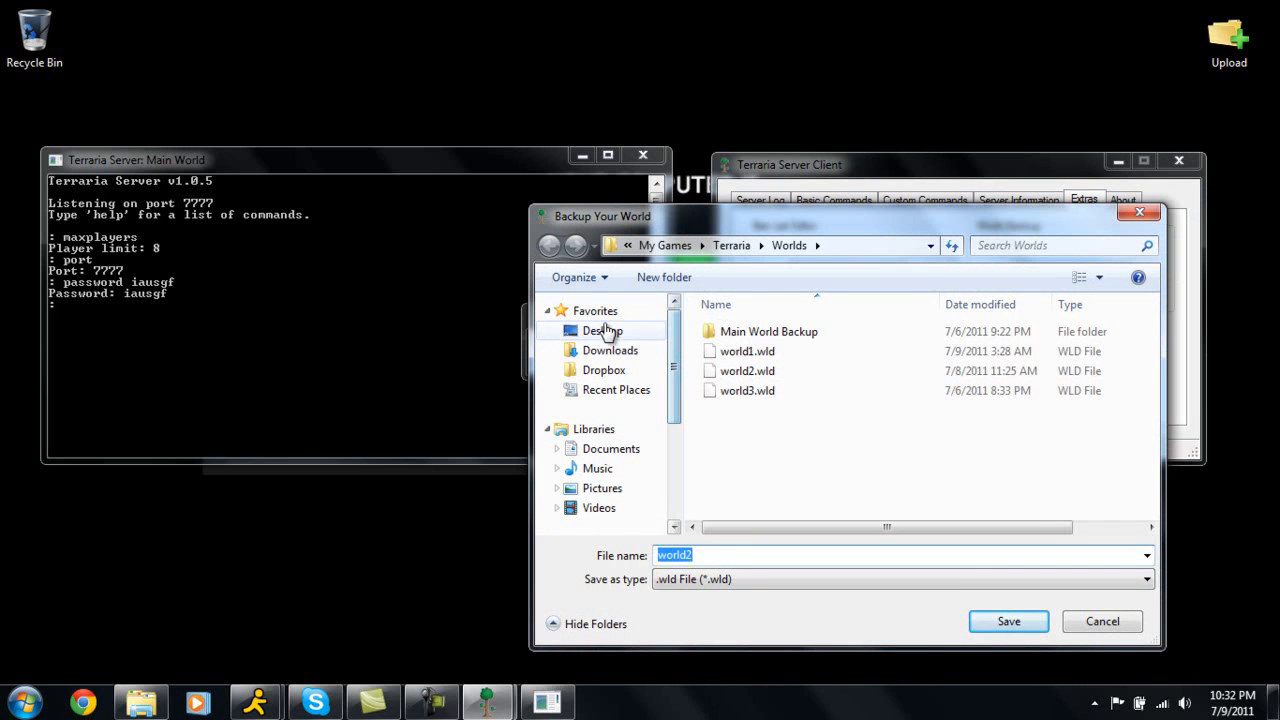
left_click(604, 331)
left_click(1009, 622)
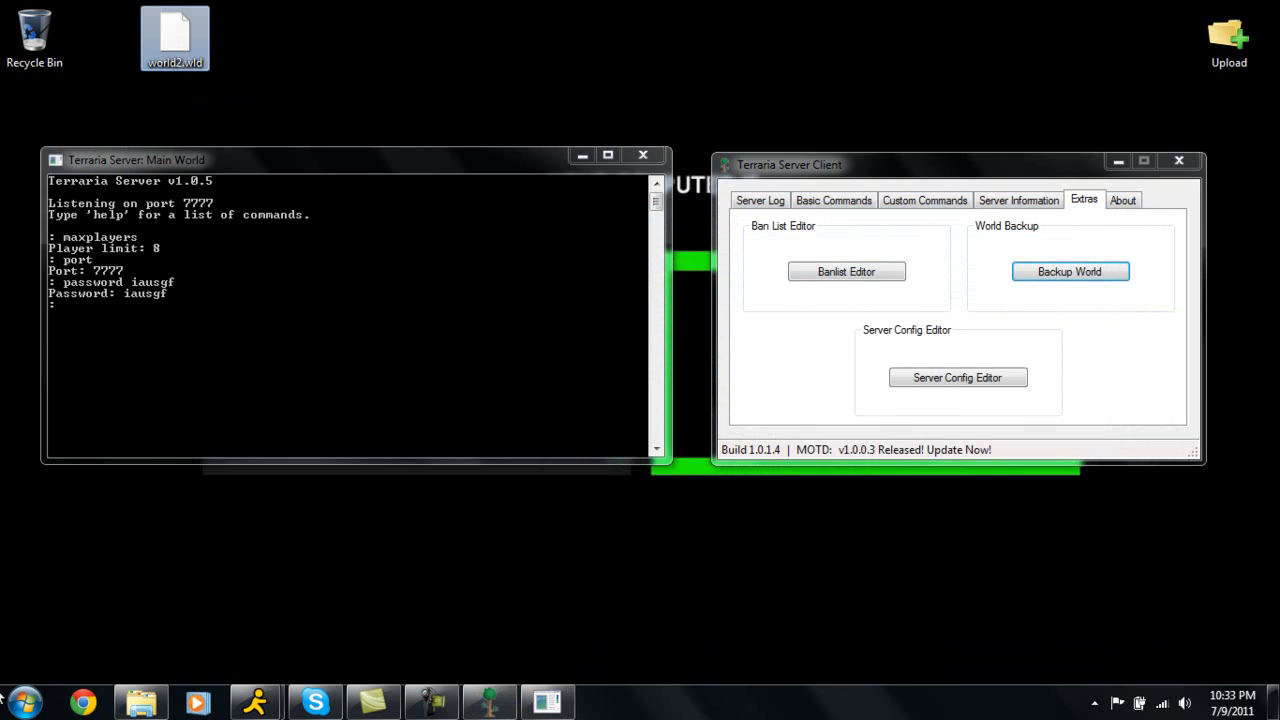
Browse to Documents > My Games > Terraria > Worlds in Explorer and view the Worlds folder's properties.
left_click(141, 703)
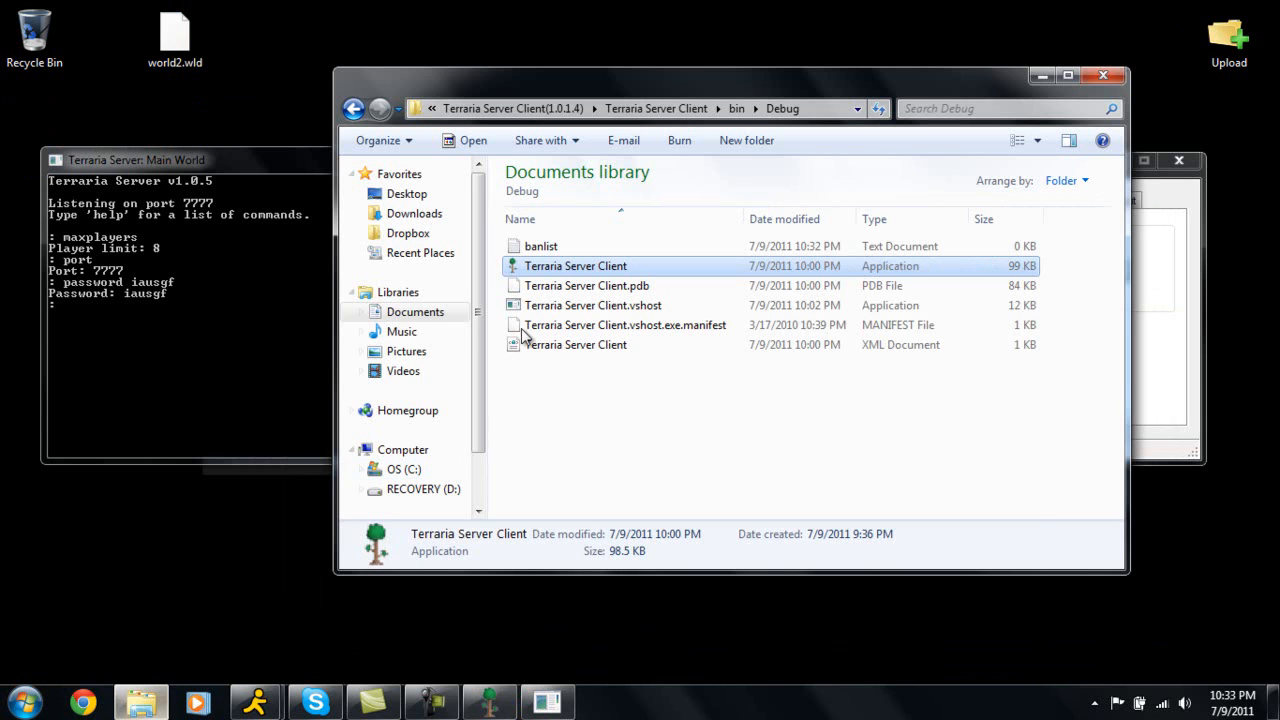
left_click(432, 320)
scroll(651, 434, "down", 2)
scroll(600, 380, "up", 1)
double_click(613, 372)
double_click(554, 246)
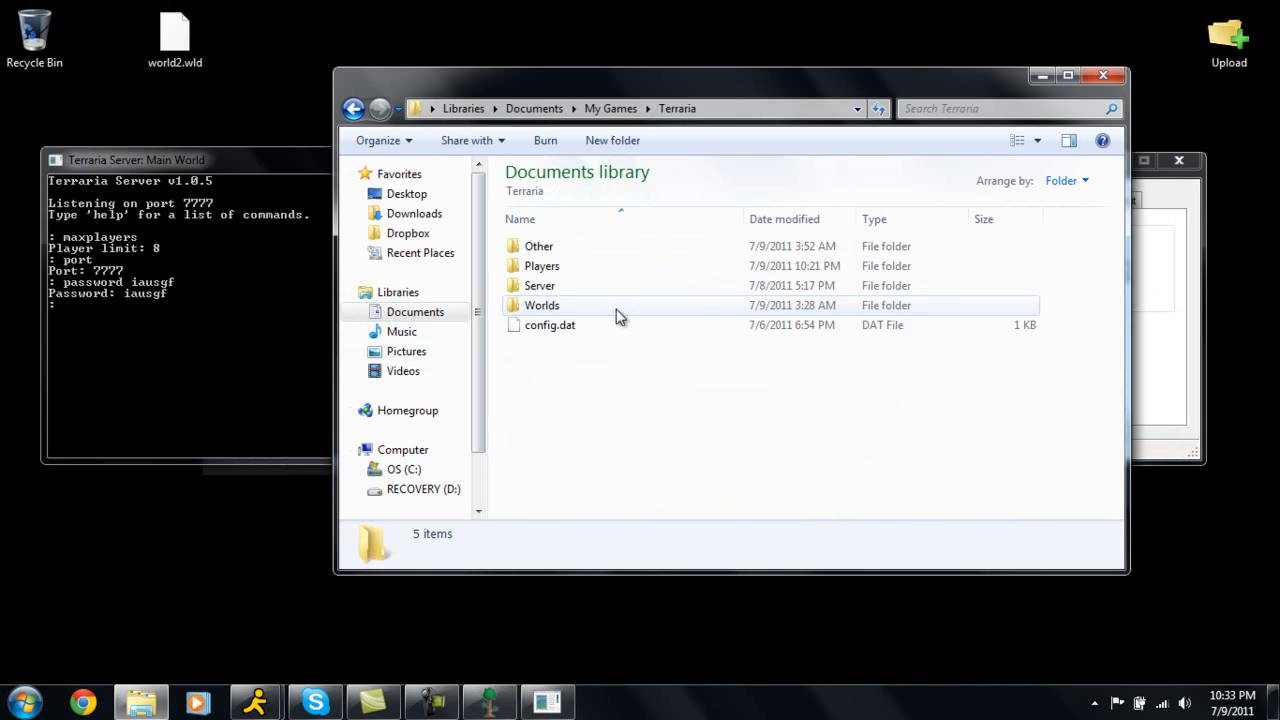
left_click(555, 306)
double_click(555, 306)
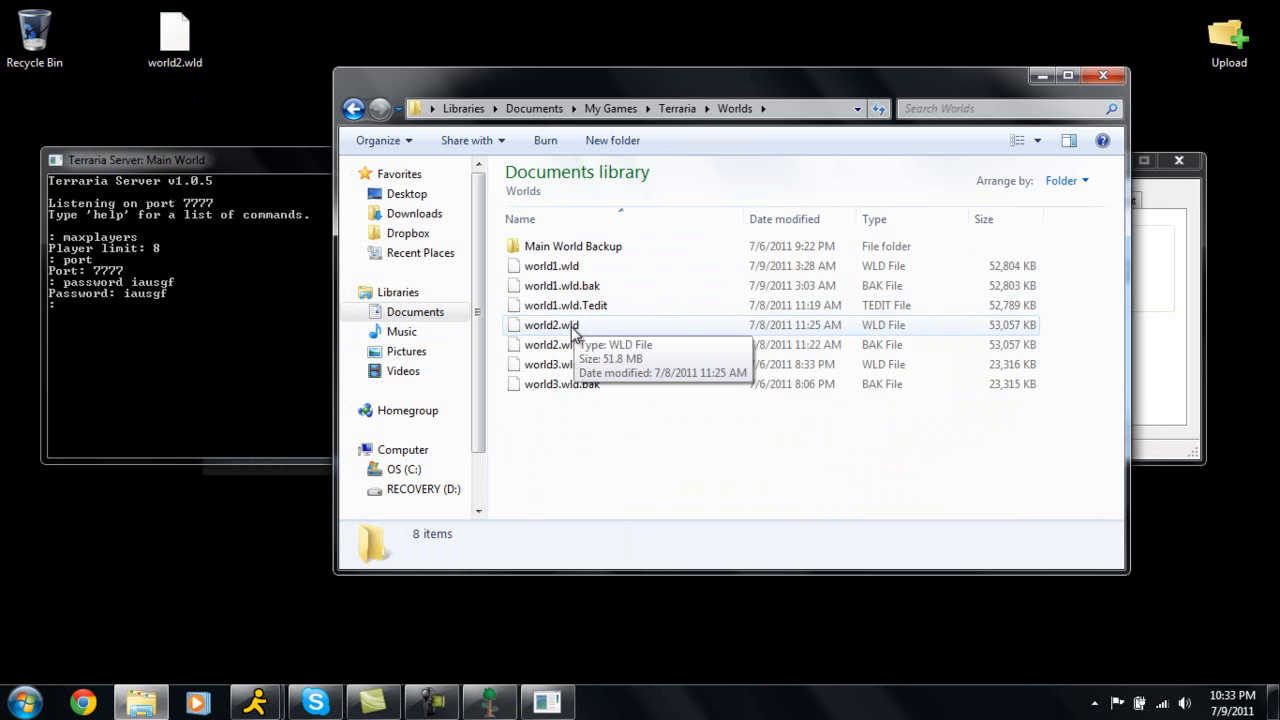
right_click(632, 334)
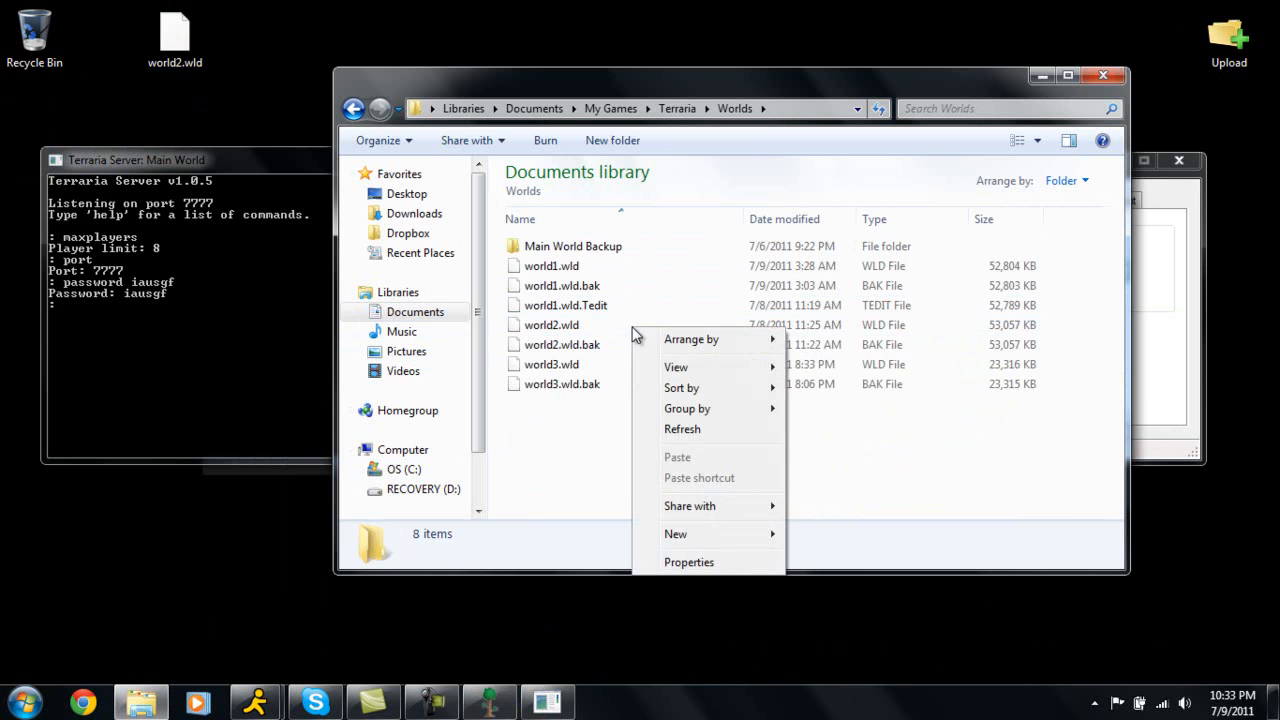
left_click(682, 560)
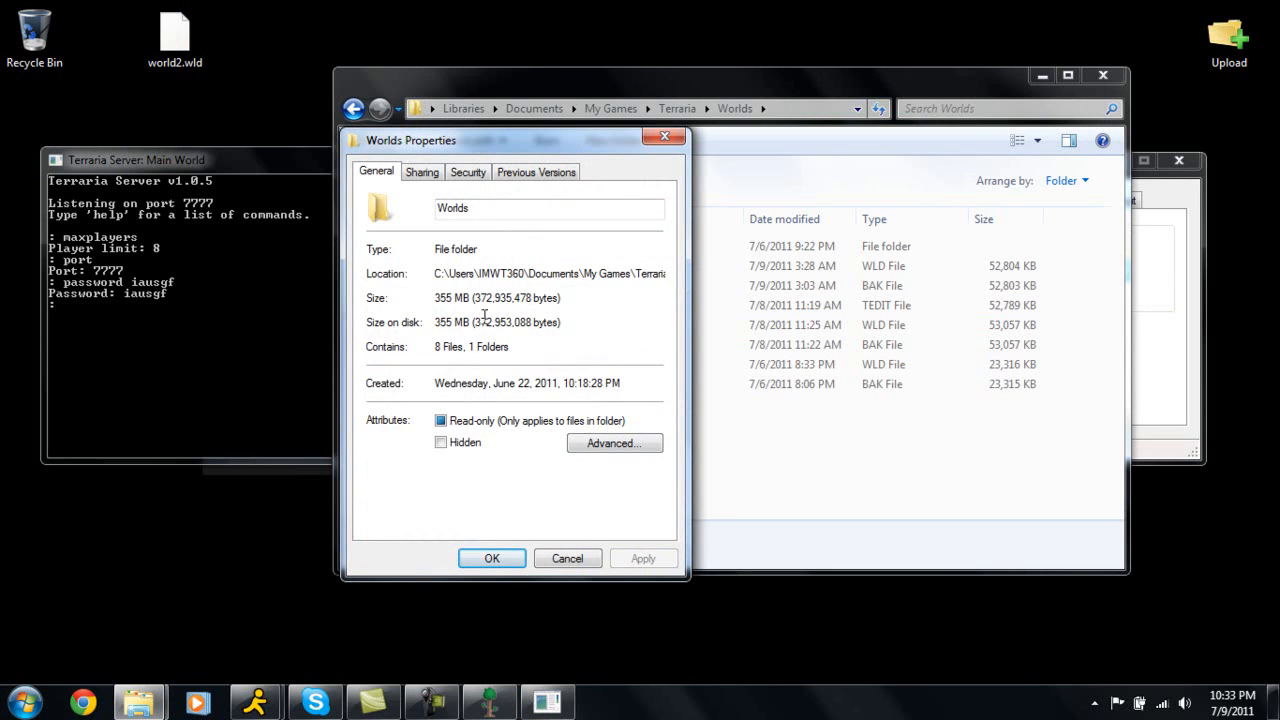
left_click(668, 137)
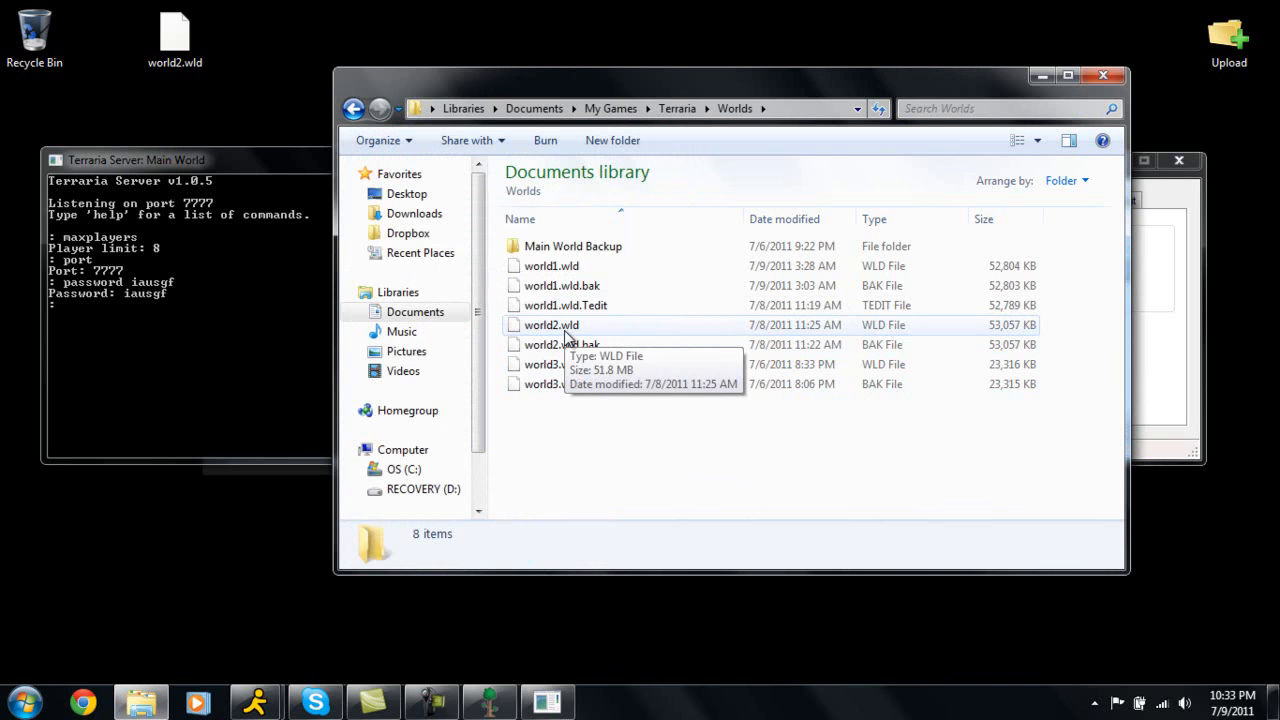
Close Explorer, delete the world2.wld backup from the Desktop and empty the Recycle Bin.
right_click(186, 63)
left_click(172, 40)
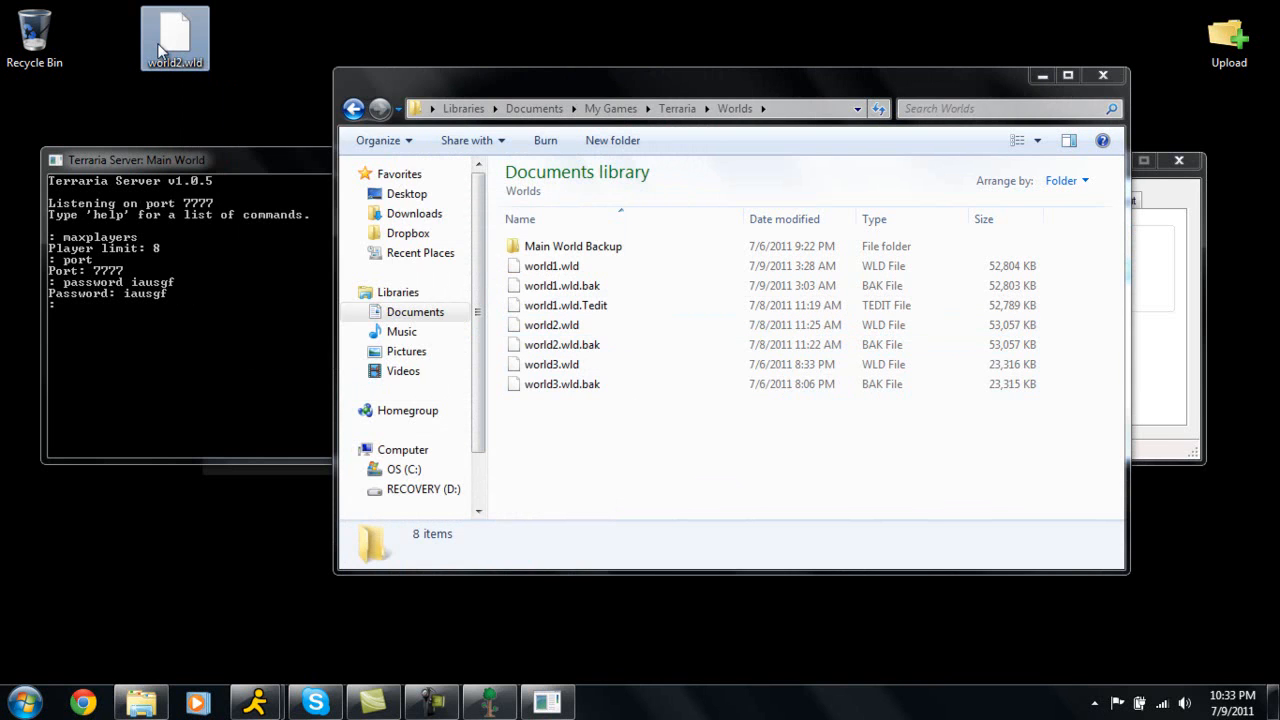
left_click(1106, 76)
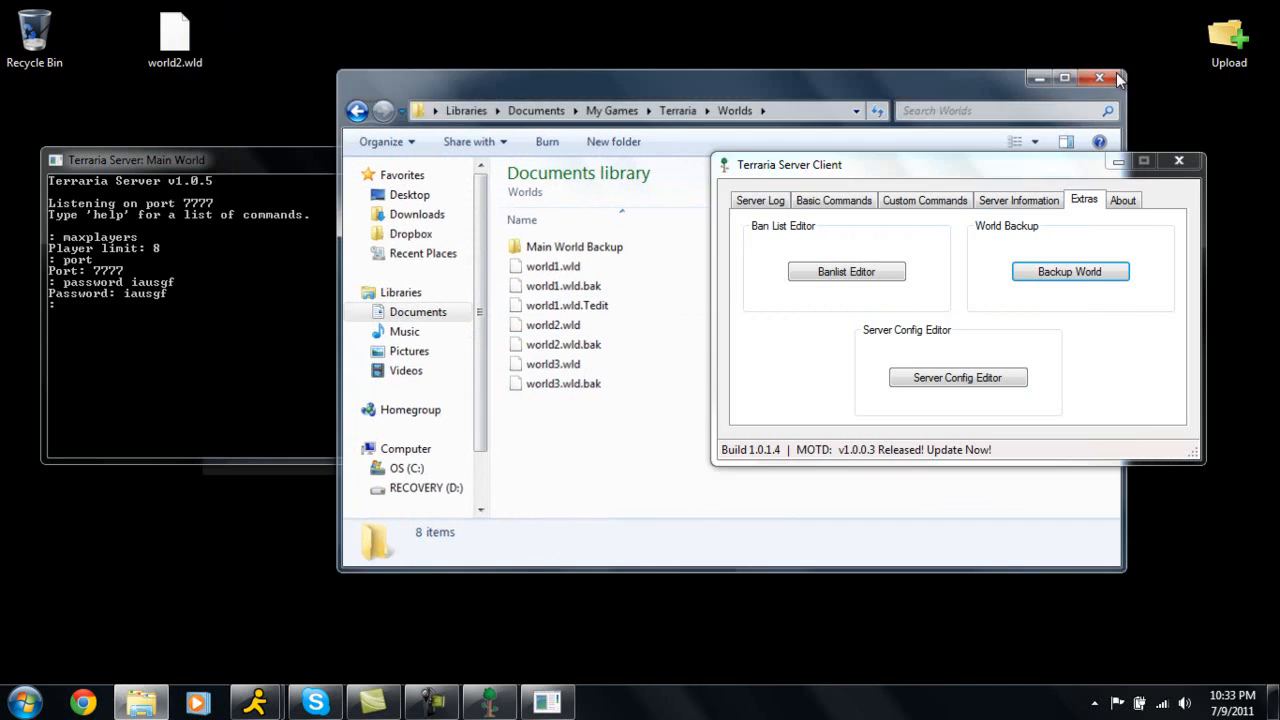
left_click_drag(189, 49, 46, 43)
right_click(46, 43)
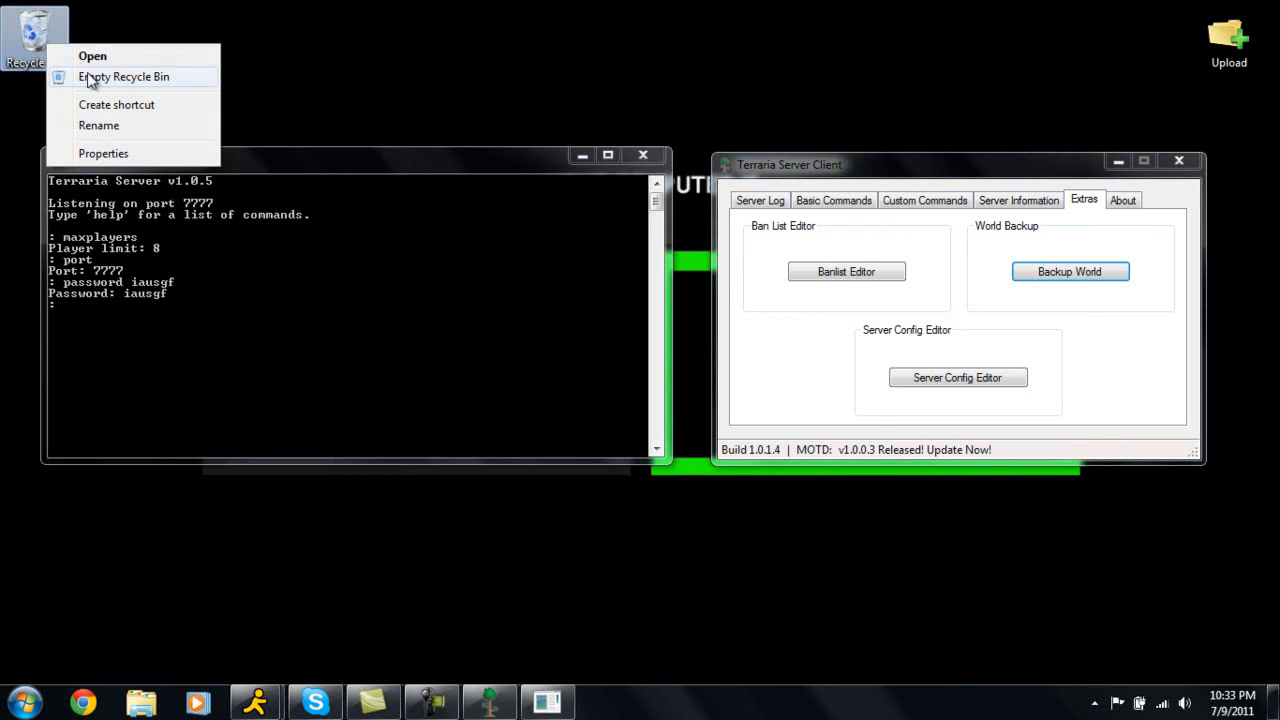
left_click(90, 77)
left_click(728, 428)
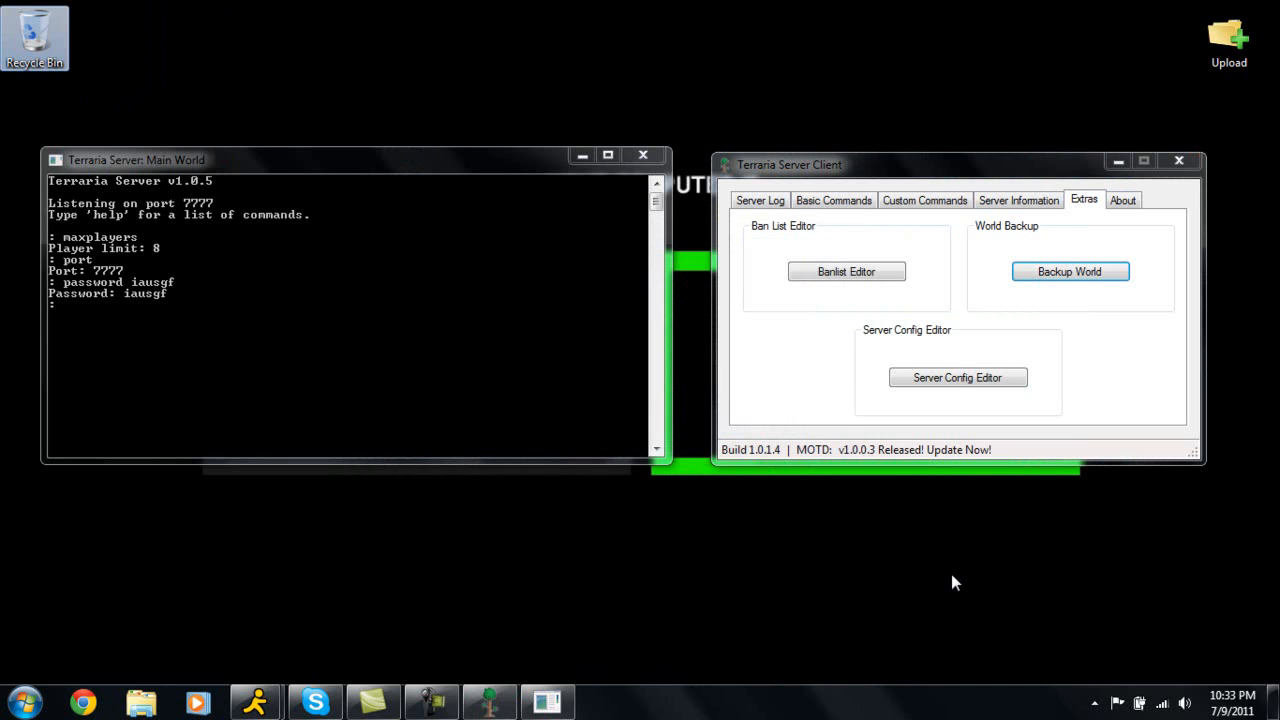
Open the Server Config Editor and load serverconfig from the Terraria Server folder.
left_click(990, 386)
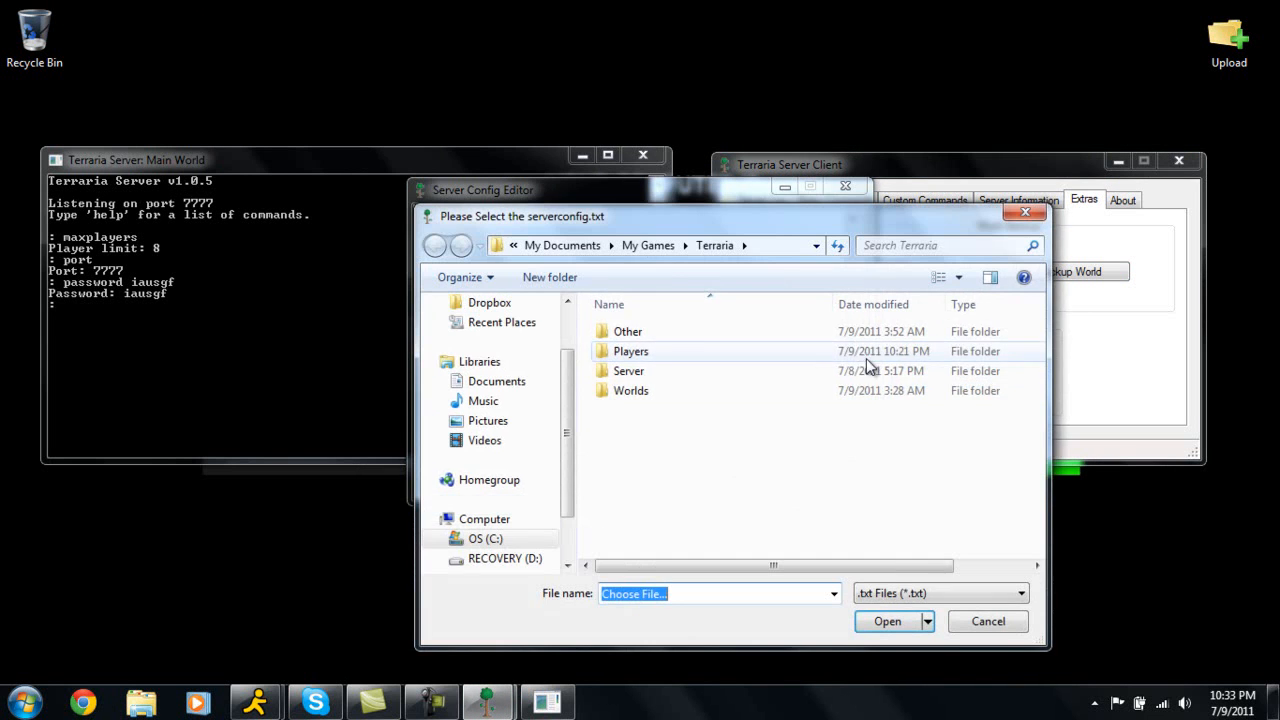
double_click(634, 372)
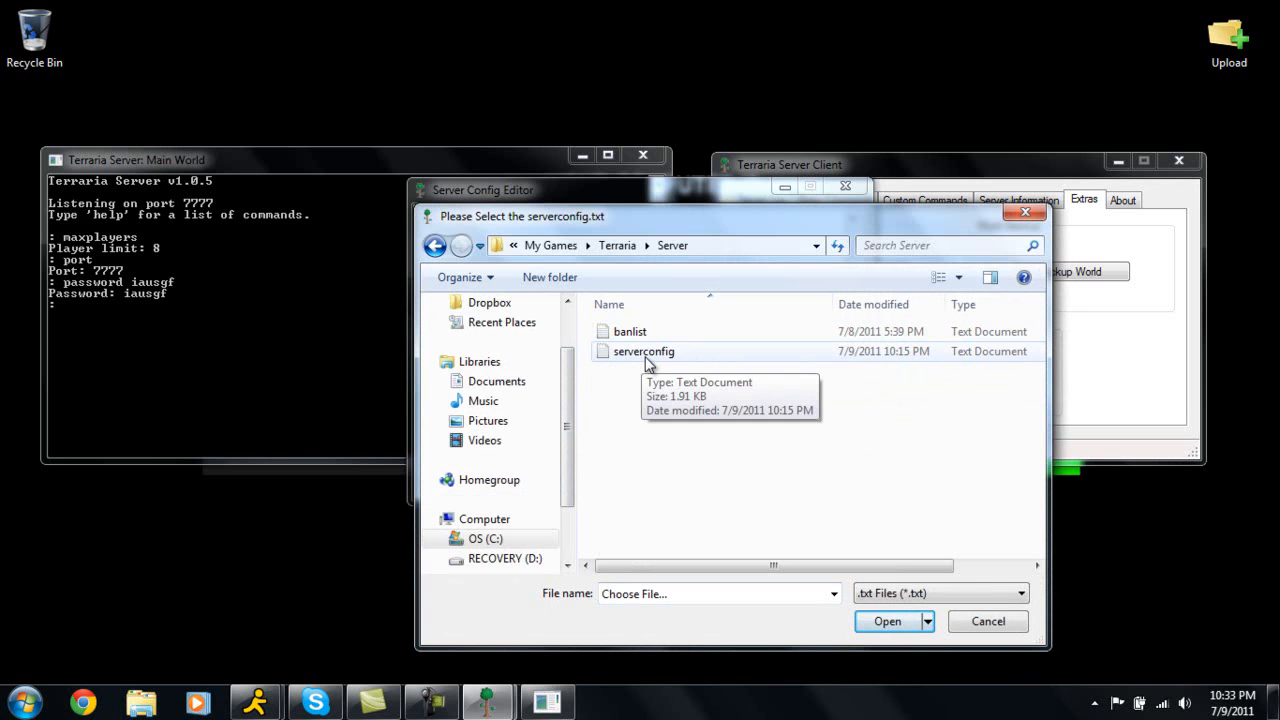
left_click(645, 362)
left_click(886, 621)
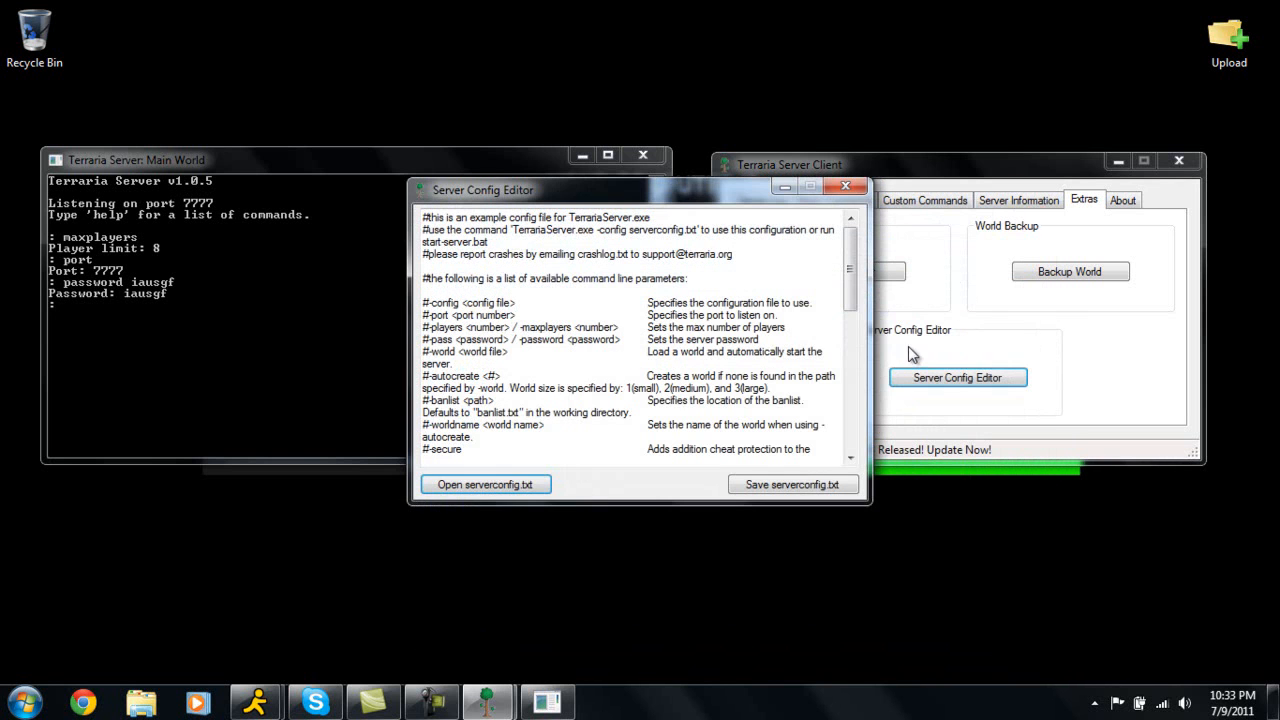
Set autocreate to 2 in the loaded config and save serverconfig to the My Games > Terraria folder.
left_click_drag(850, 268, 850, 360)
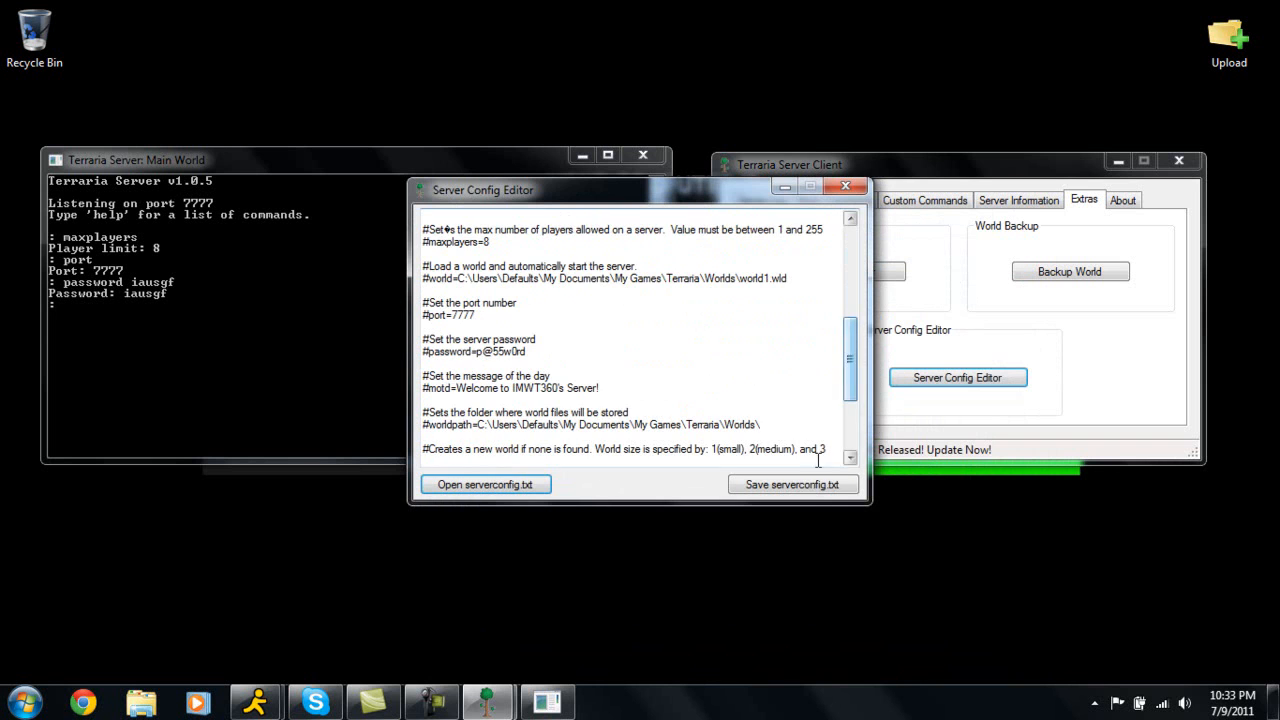
scroll(731, 392, "down", 4)
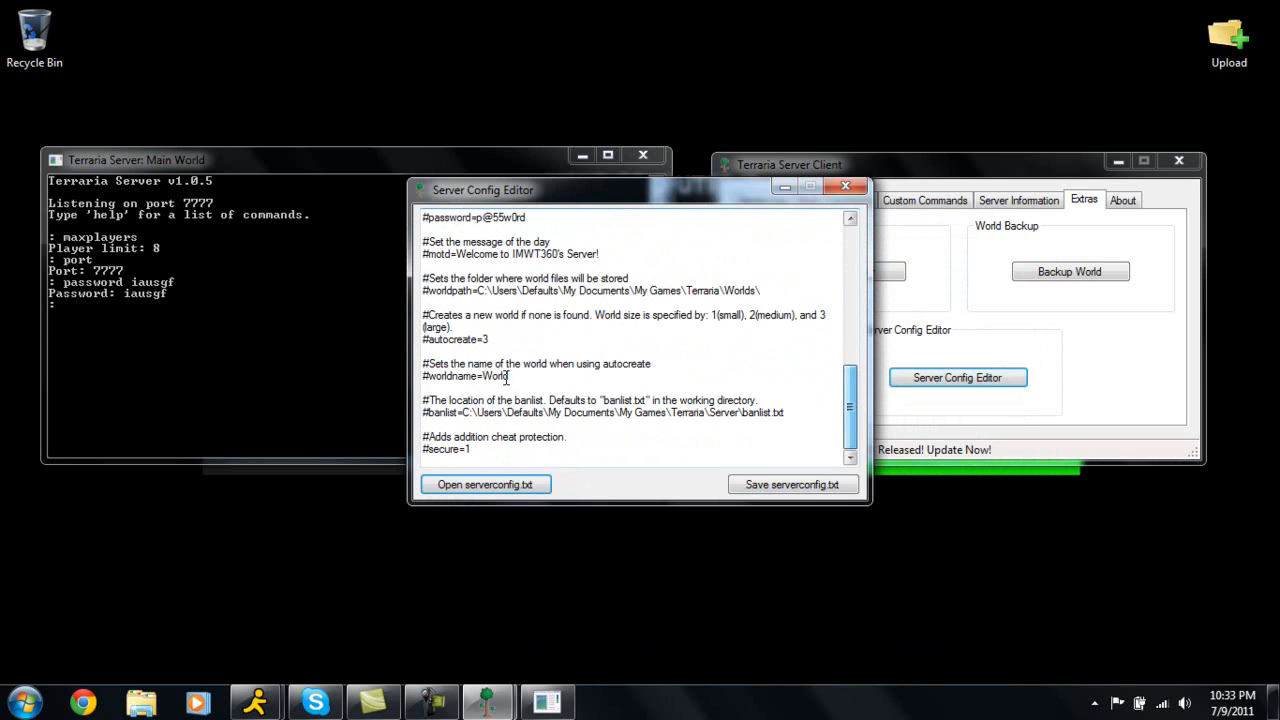
left_click(496, 345)
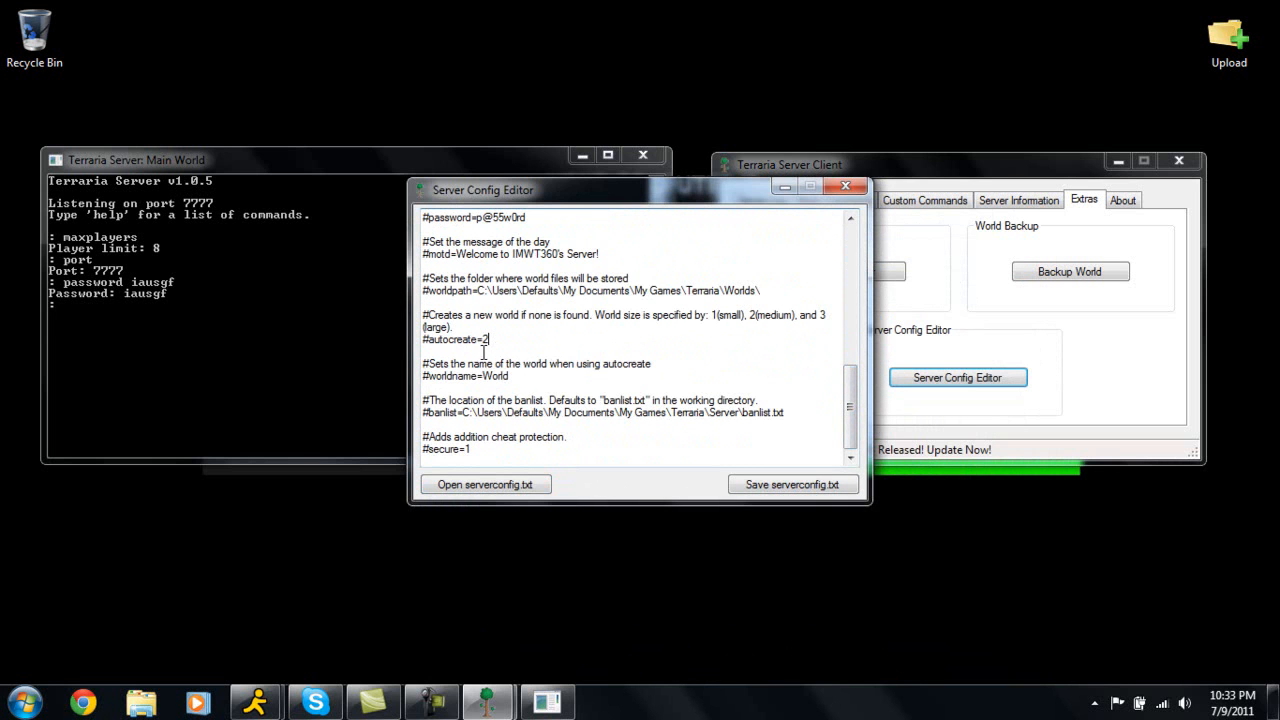
left_click(784, 486)
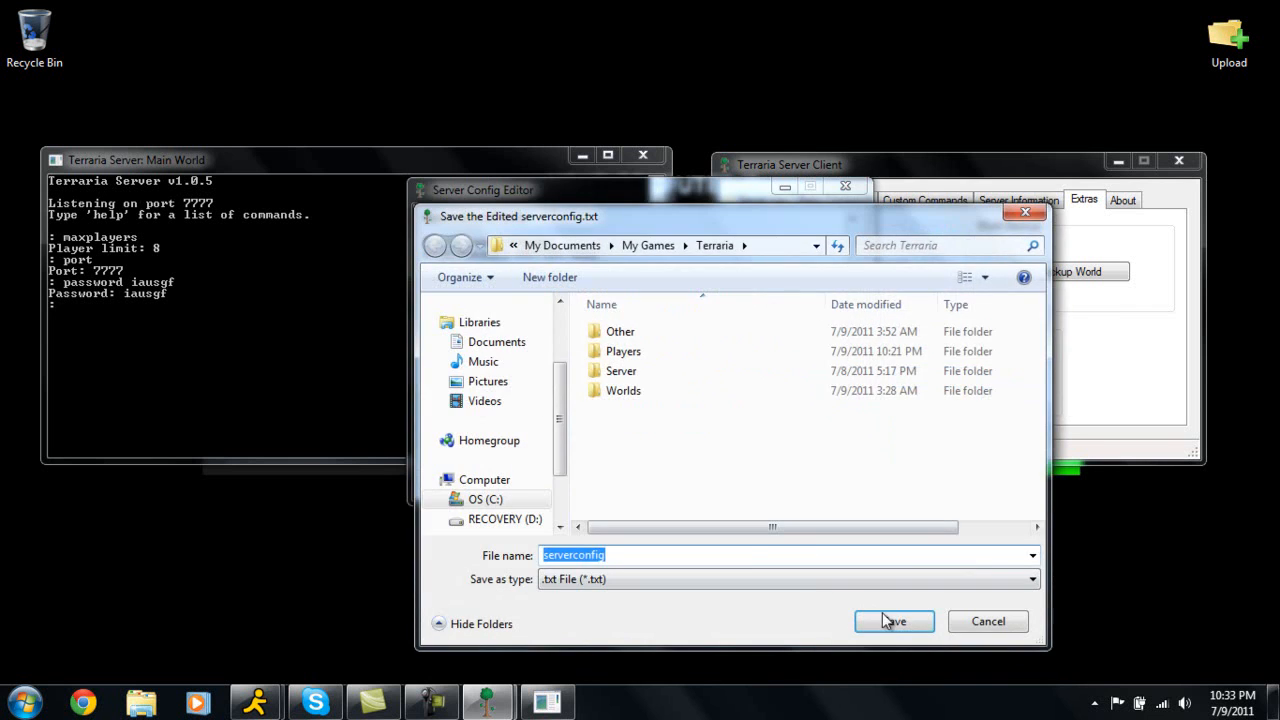
left_click(877, 618)
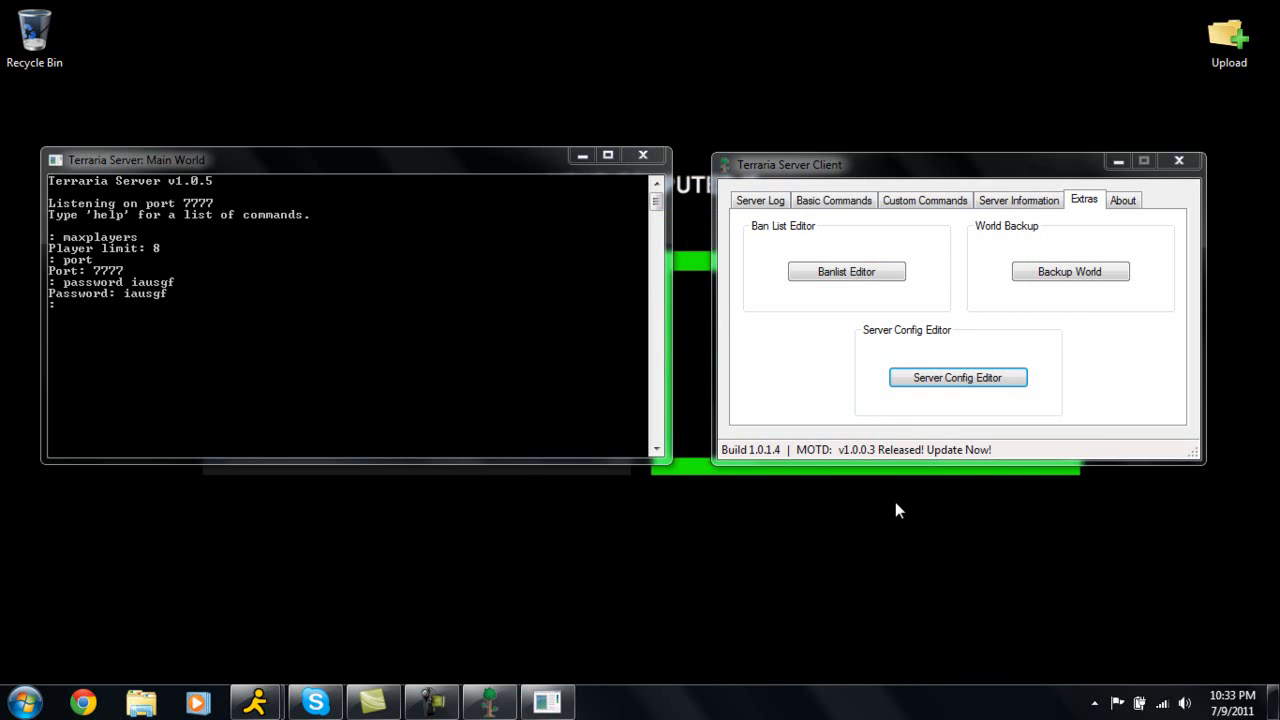
Reopen the Server Config Editor and load serverconfig from the Terraria Server folder.
left_click(945, 378)
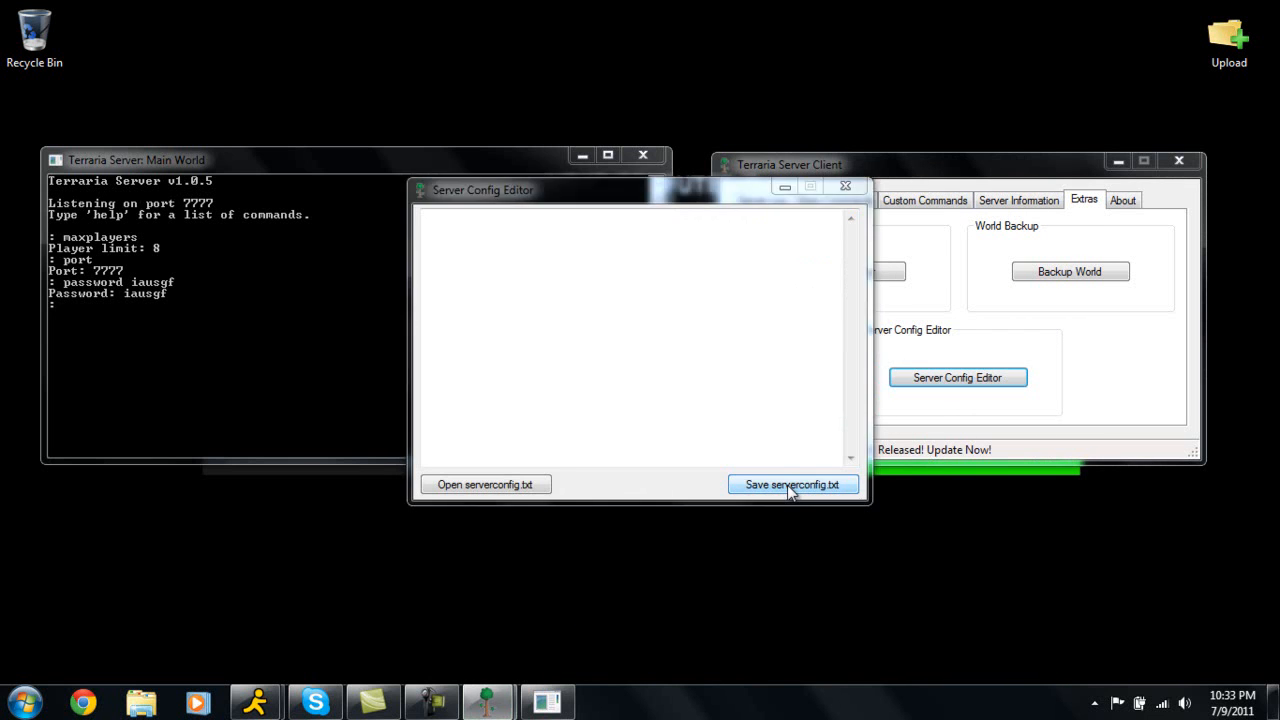
left_click(790, 485)
left_click(1000, 632)
left_click(505, 485)
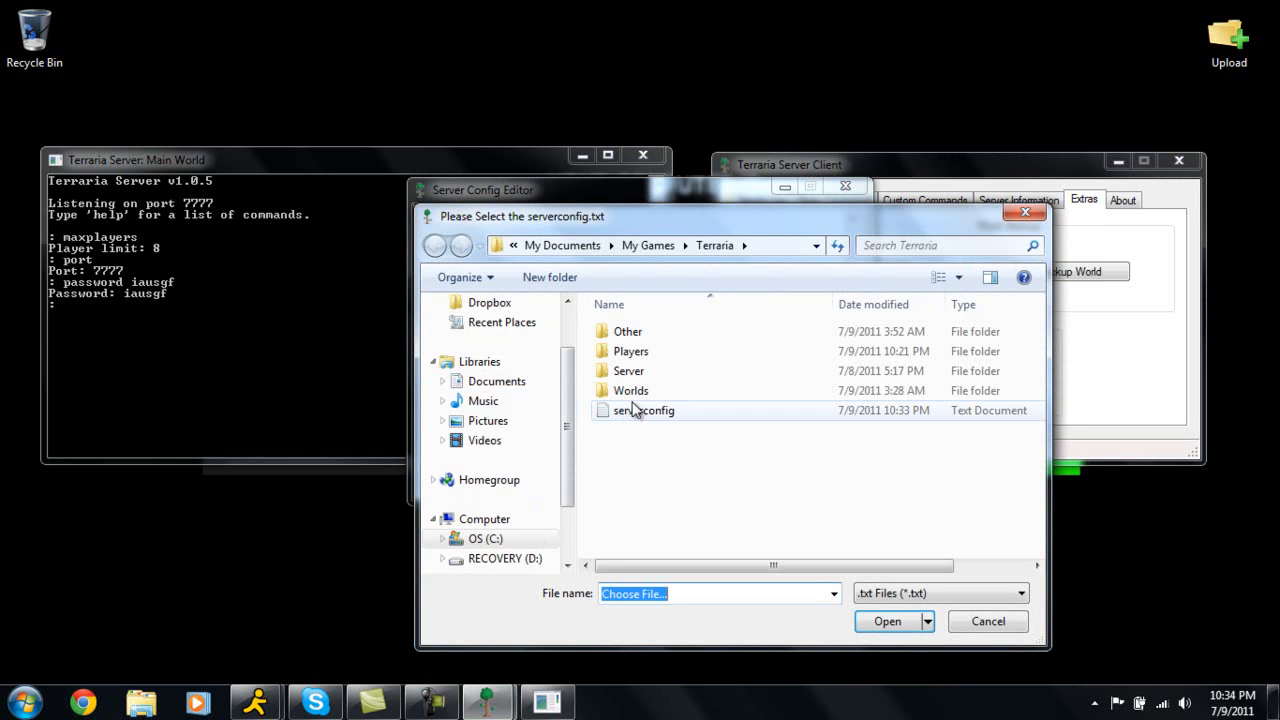
double_click(642, 374)
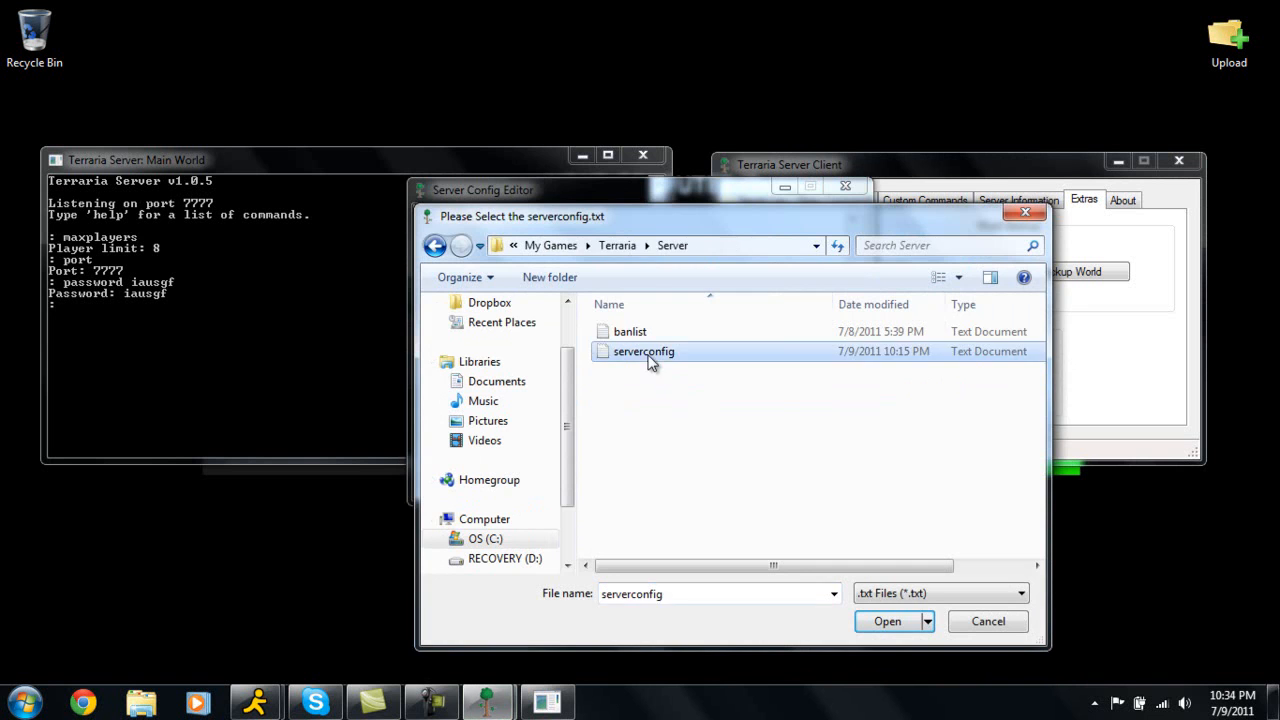
double_click(648, 358)
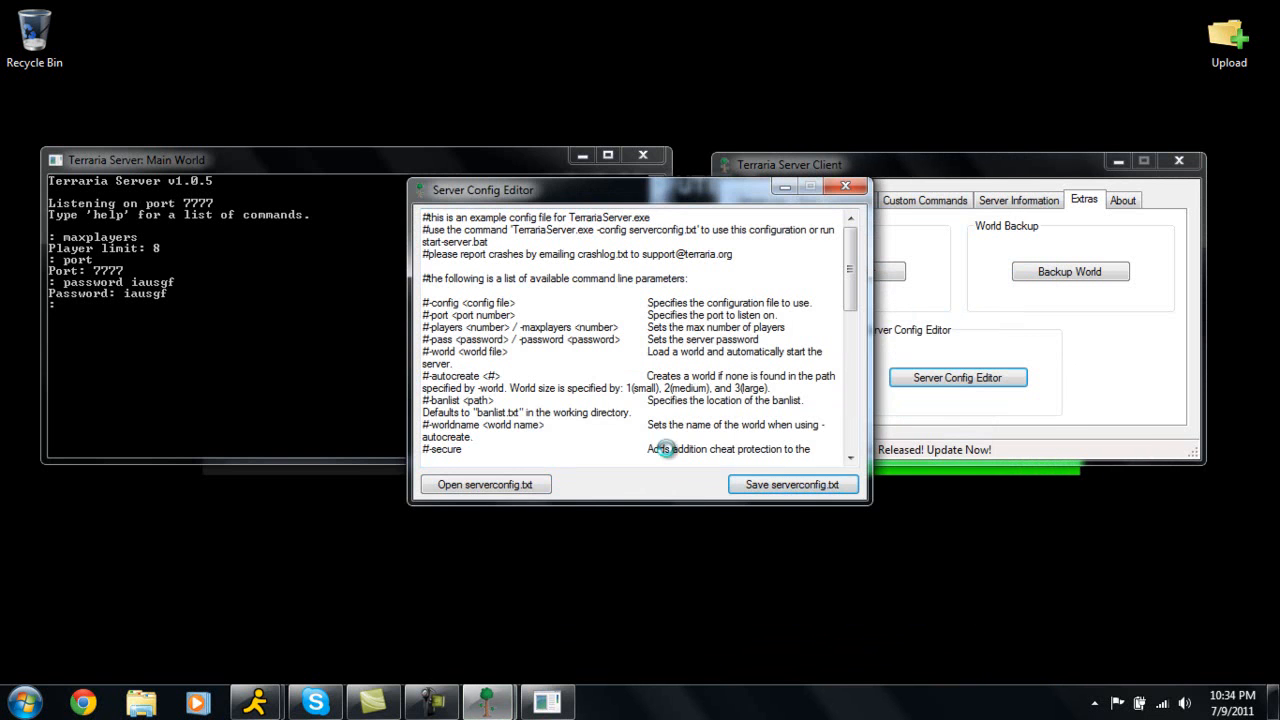
Save the loaded config as serverconfig into the Terraria Server folder, replacing the existing file.
left_click(745, 485)
double_click(632, 369)
left_click(894, 621)
left_click(700, 357)
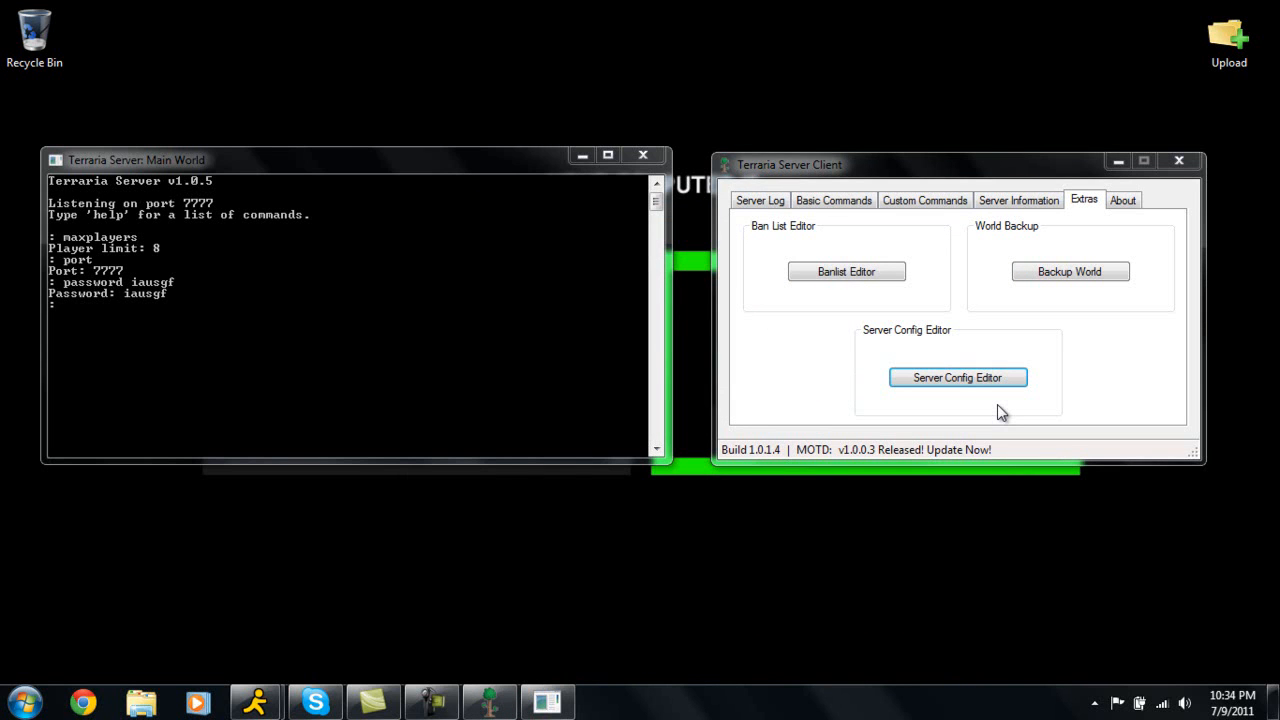
View the About tab, return to the Server Log tab and close the Terraria Server Client.
left_click(1123, 200)
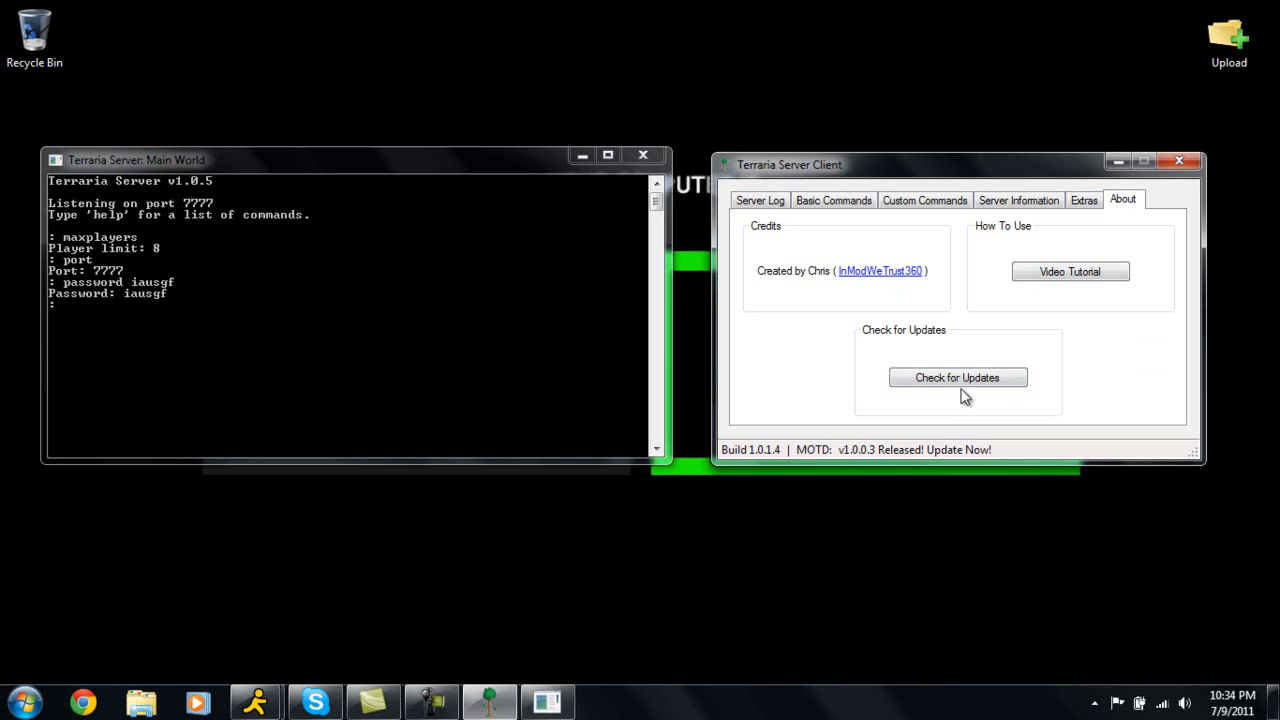
left_click(762, 202)
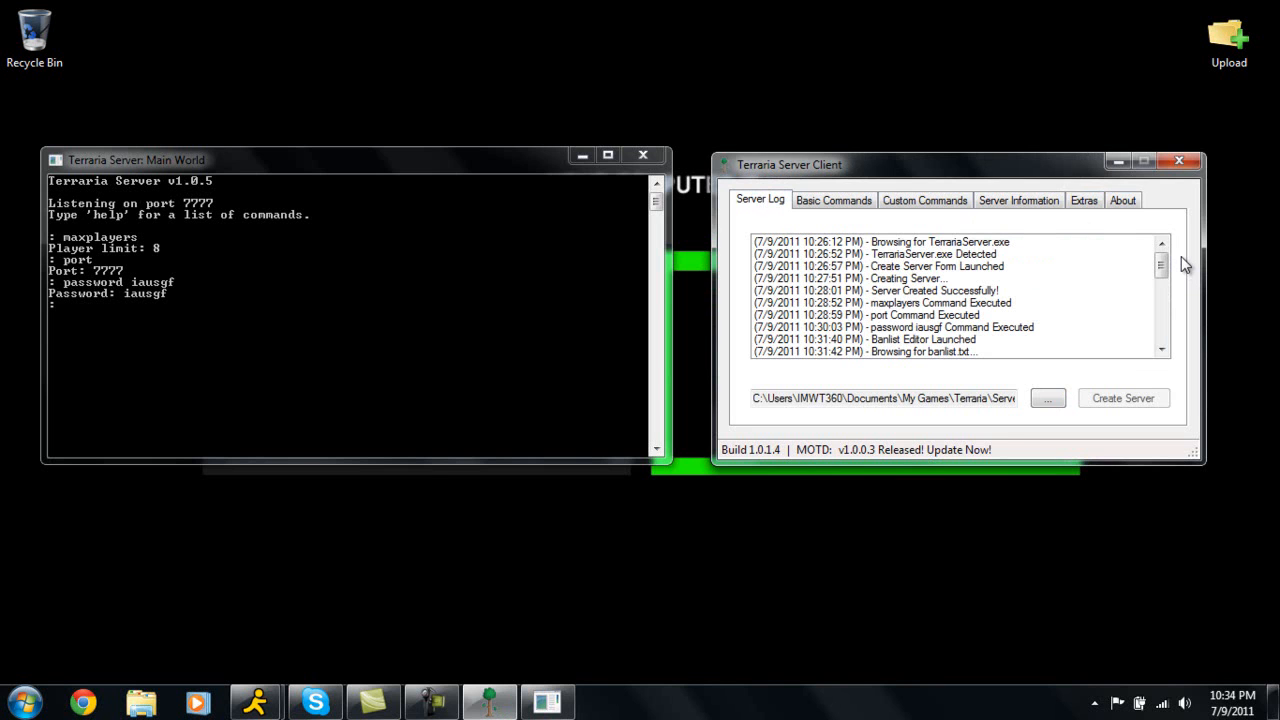
left_click(1175, 164)
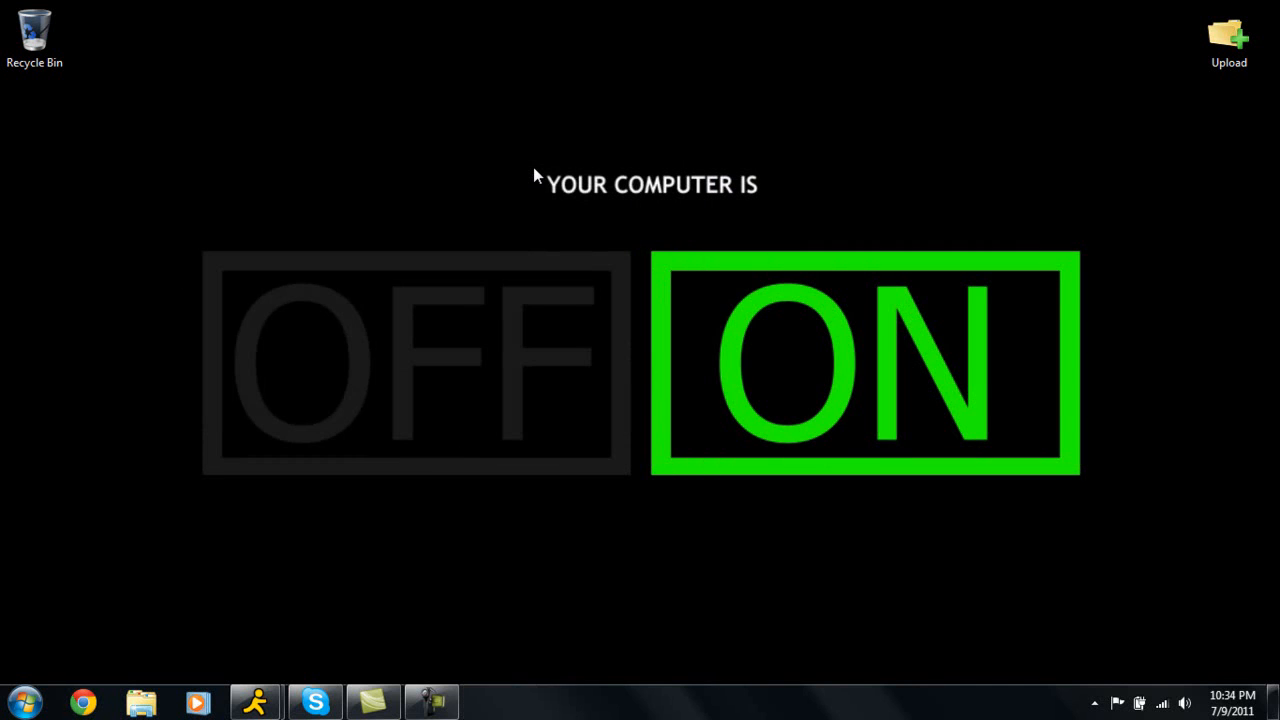